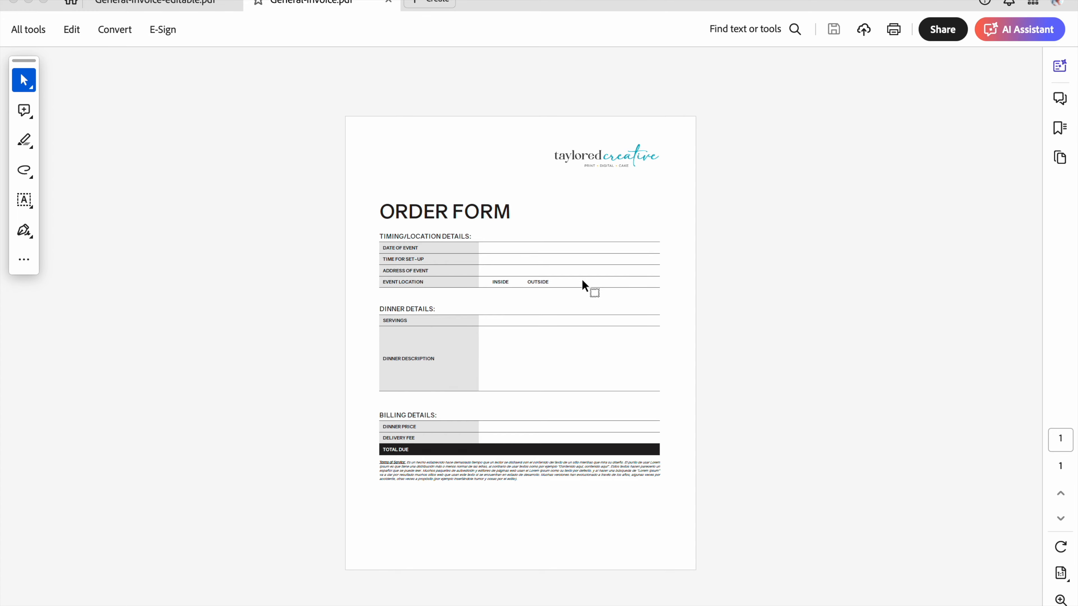
scroll(660, 271, "up", 5)
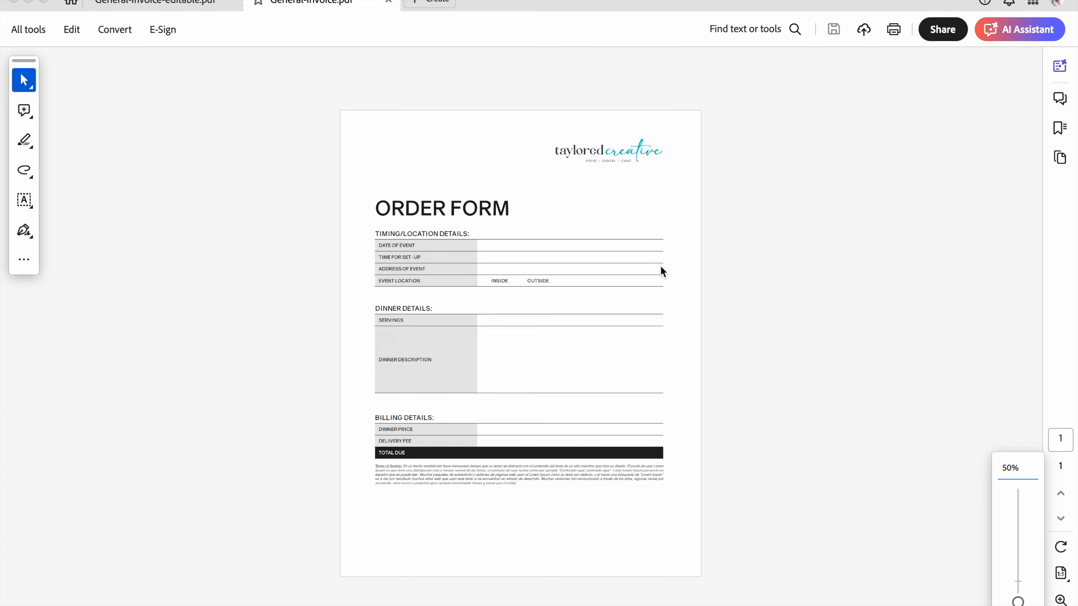
scroll(660, 265, "up", 3)
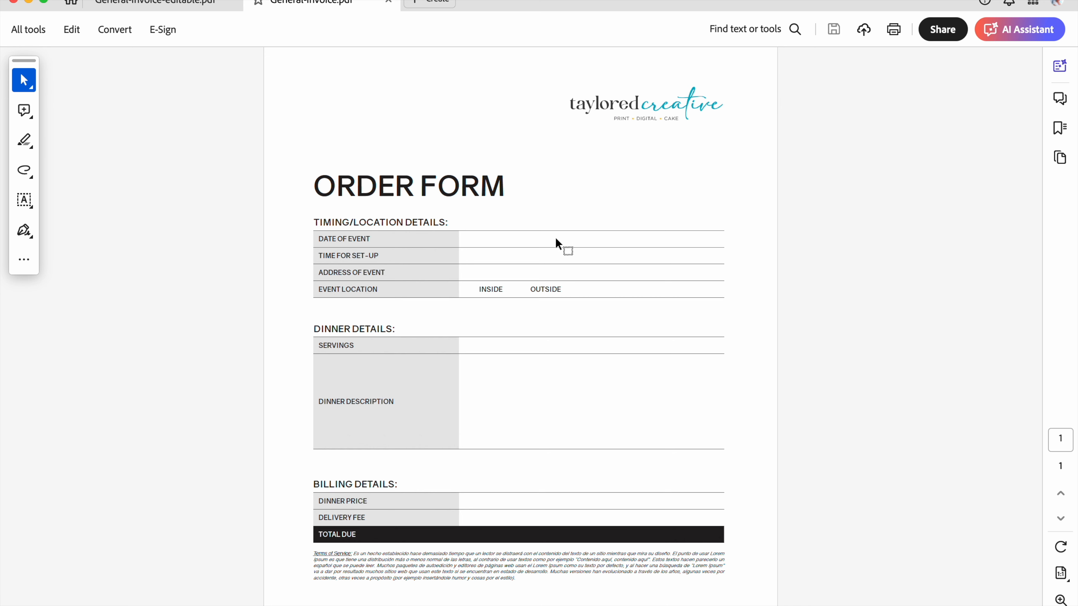
scroll(555, 236, "down", 3)
scroll(555, 237, "up", 3)
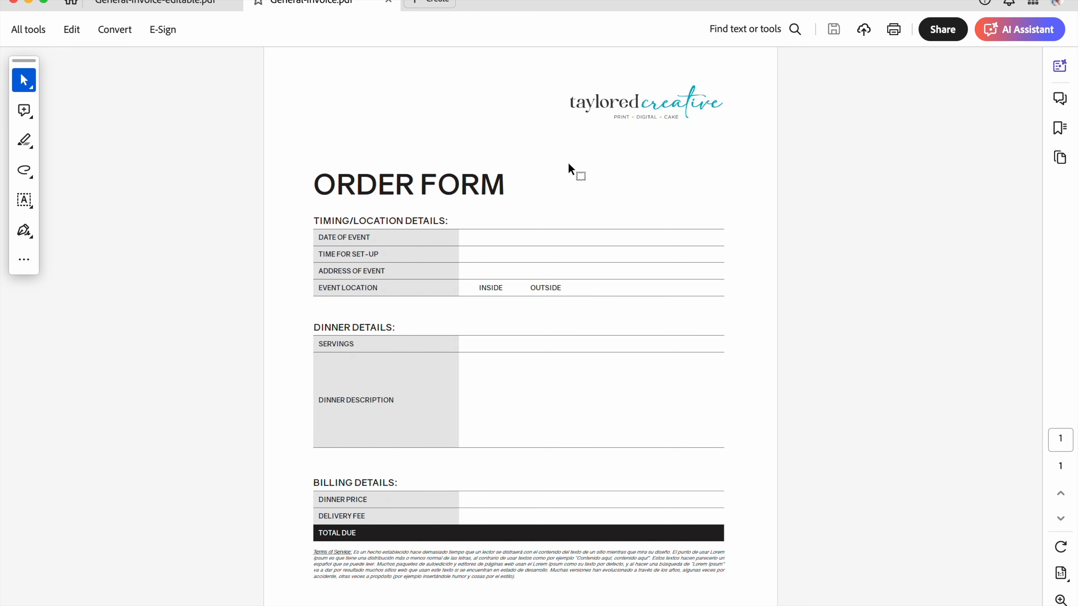
scroll(563, 130, "up", 1)
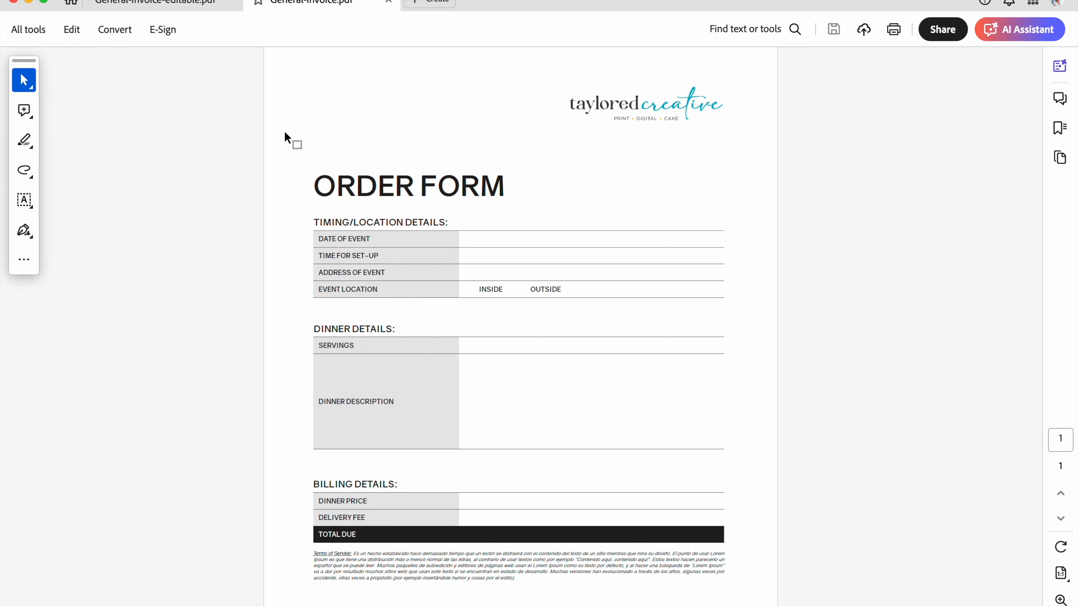
Create a fillable form from General-Invoice.pdf with Prepare a form, keeping auto-detection on, and hide the list of fields.
left_click(29, 28)
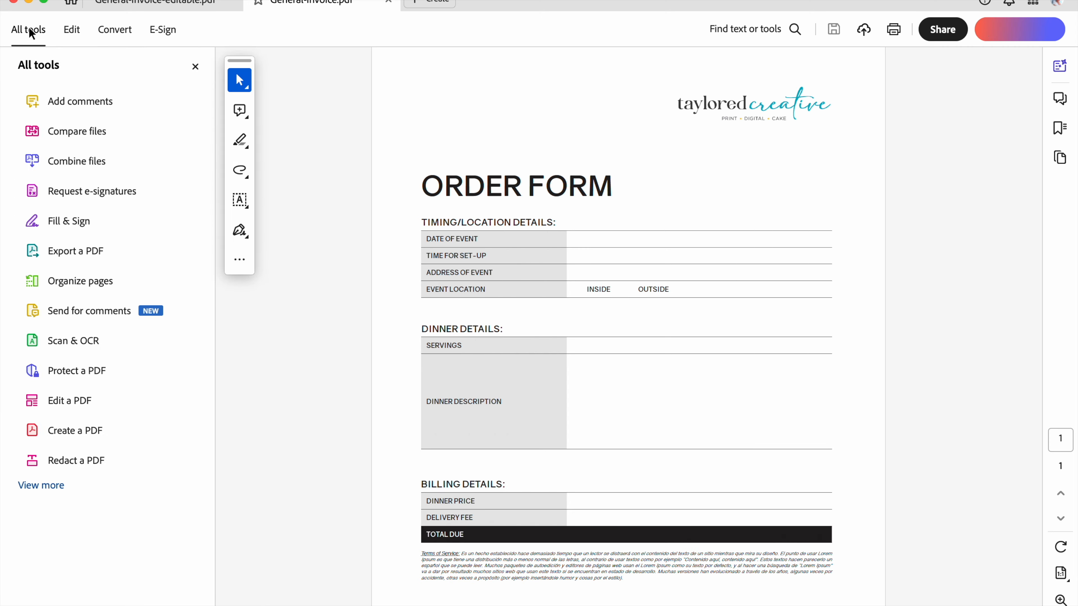
left_click(51, 487)
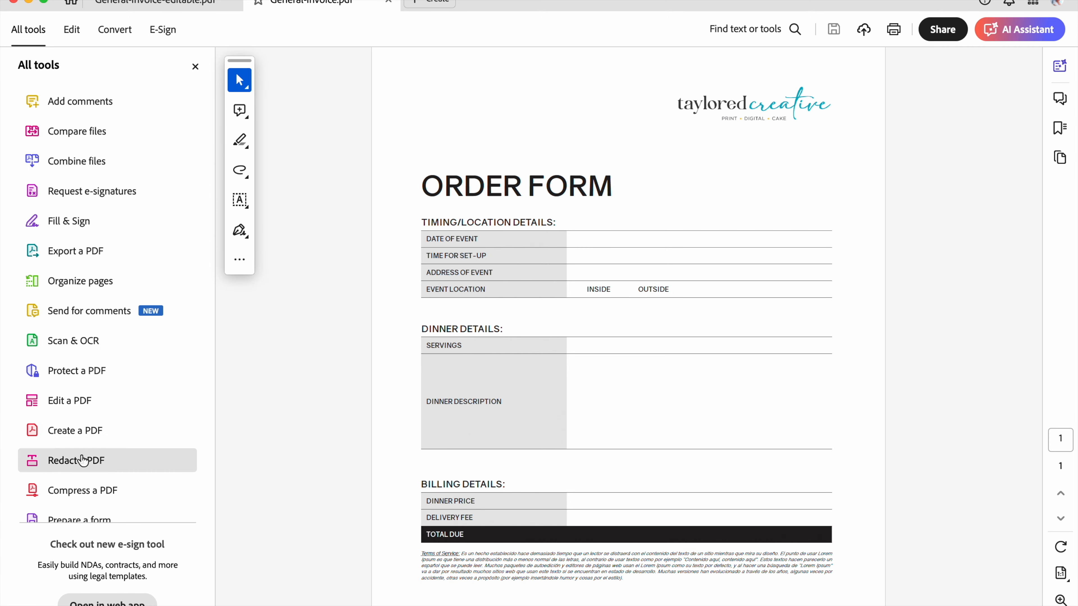
scroll(91, 444, "down", 2)
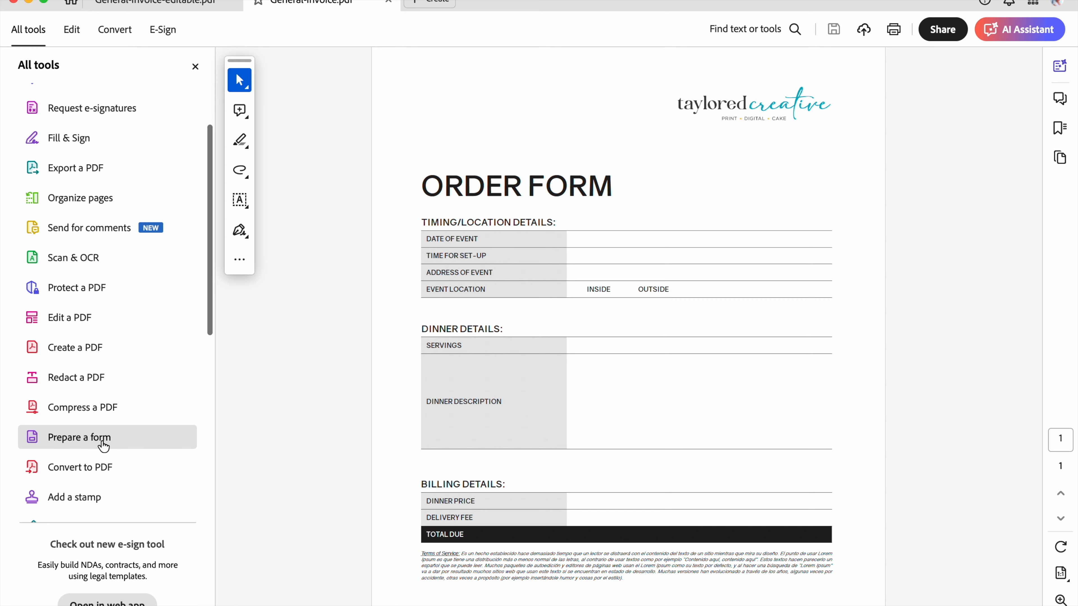
left_click(103, 446)
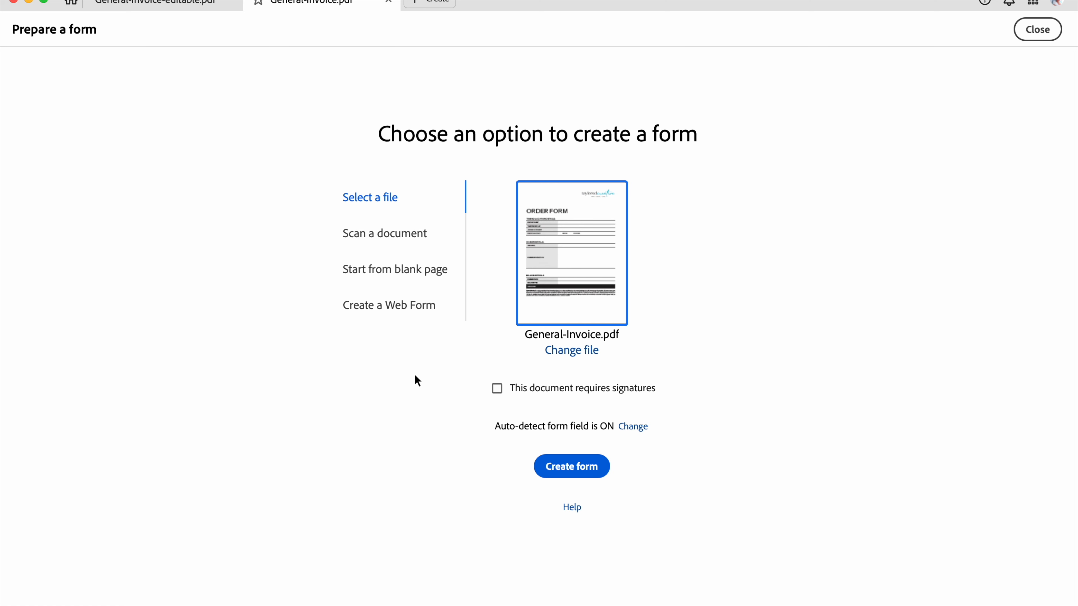
left_click(554, 472)
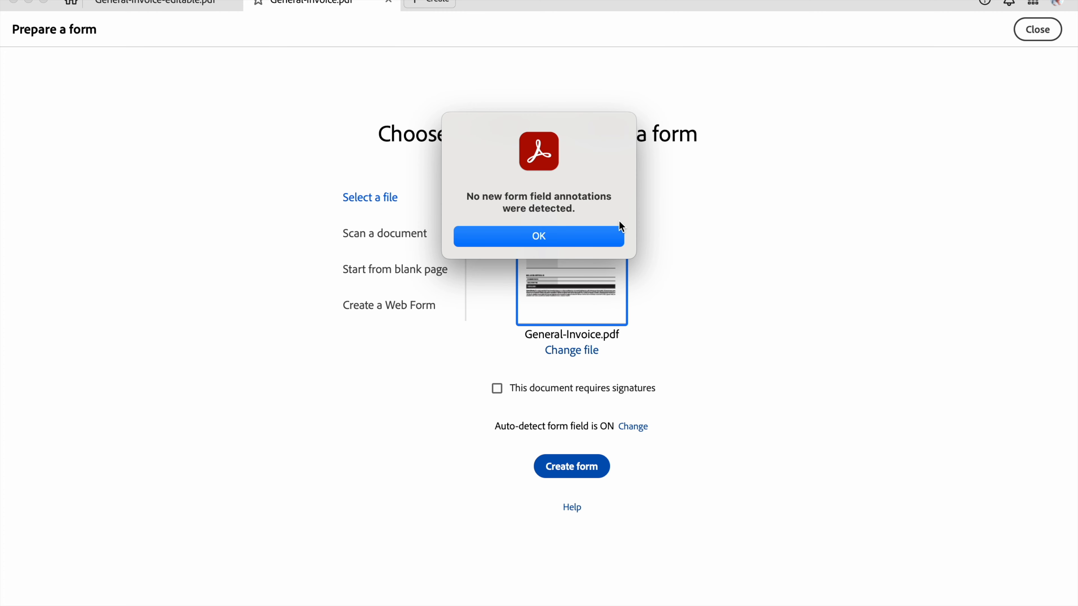
left_click(522, 237)
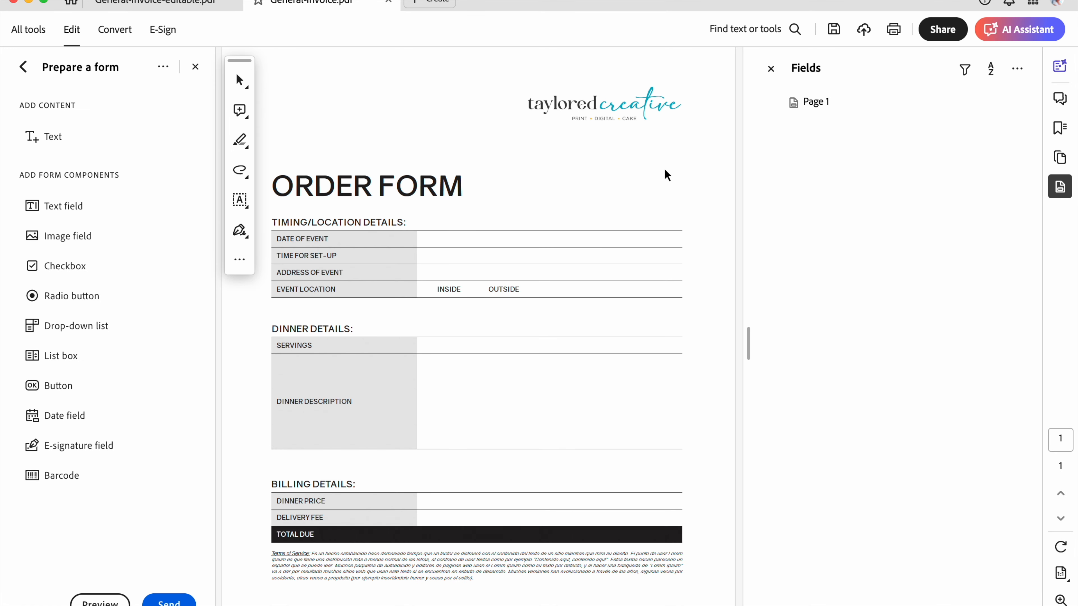
left_click(770, 68)
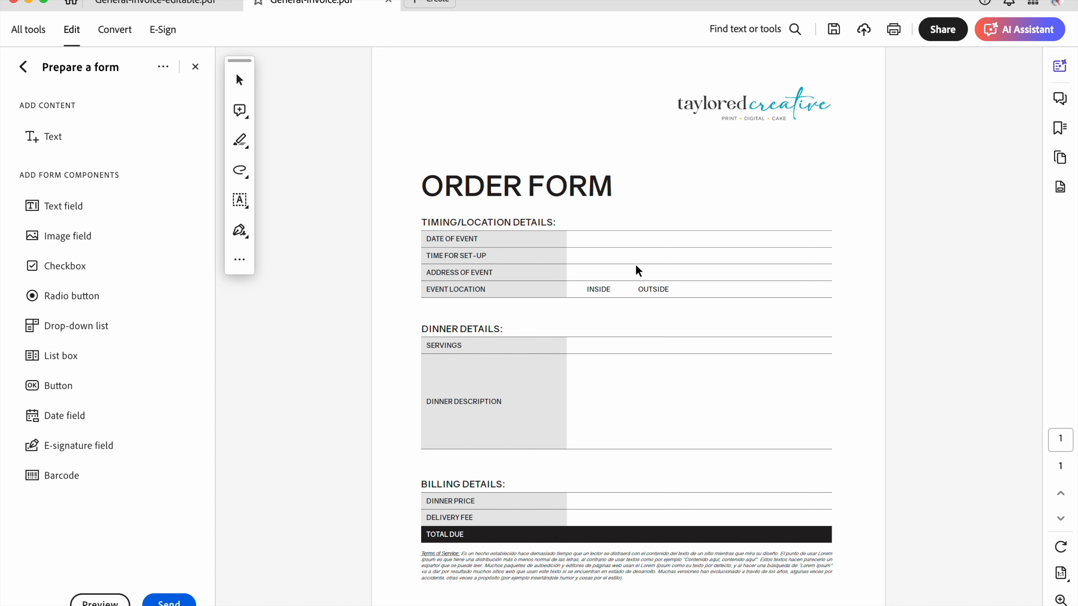
Add a checkbox in front of INSIDE and another in front of OUTSIDE in the Event Location row.
scroll(638, 271, "up", 5, "ctrl")
scroll(635, 267, "down", 3)
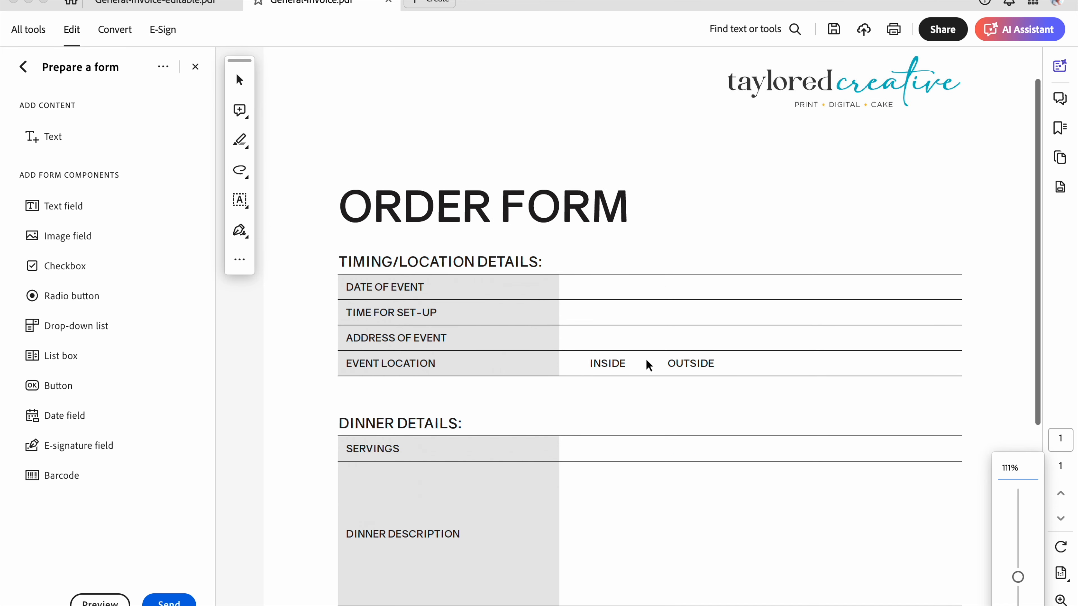
left_click(63, 265)
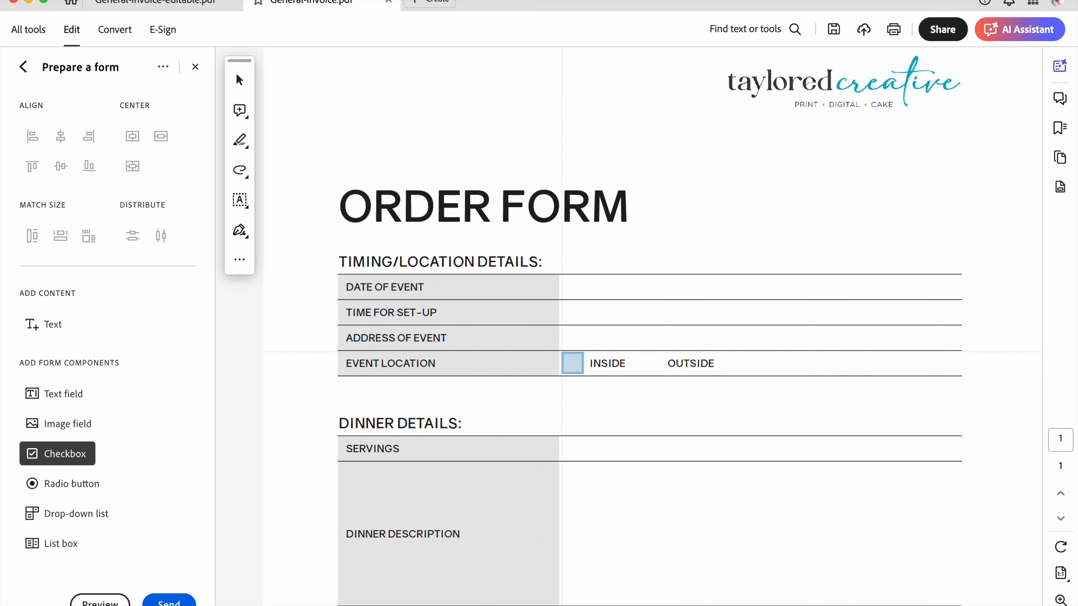
left_click(572, 364)
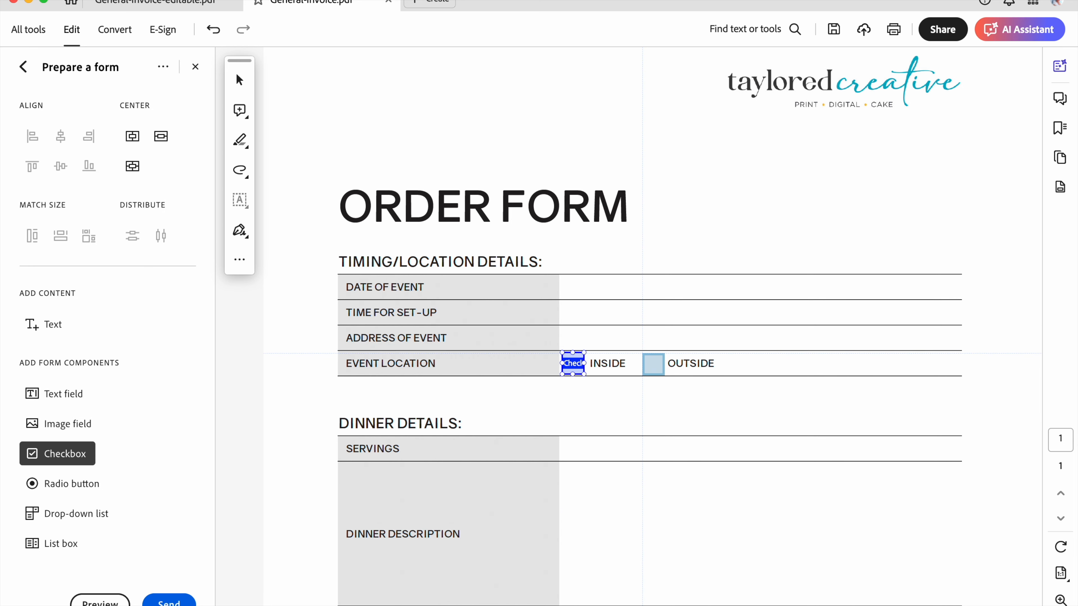
left_click(652, 363)
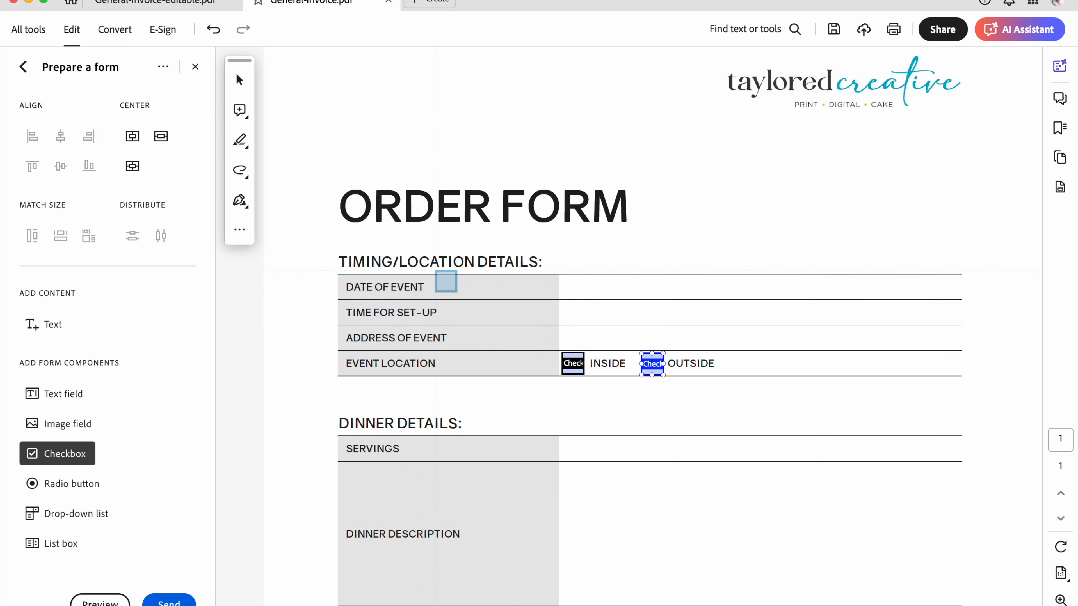
Add a text field in the Date of Event row and resize it to fill the row's blank cell.
left_click(64, 395)
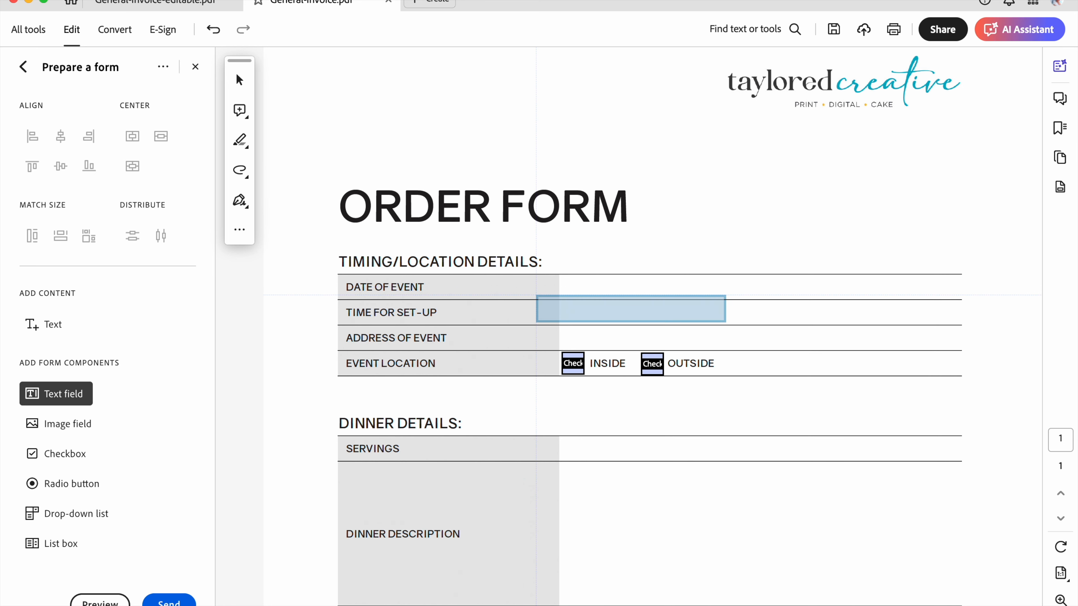
left_click(560, 276)
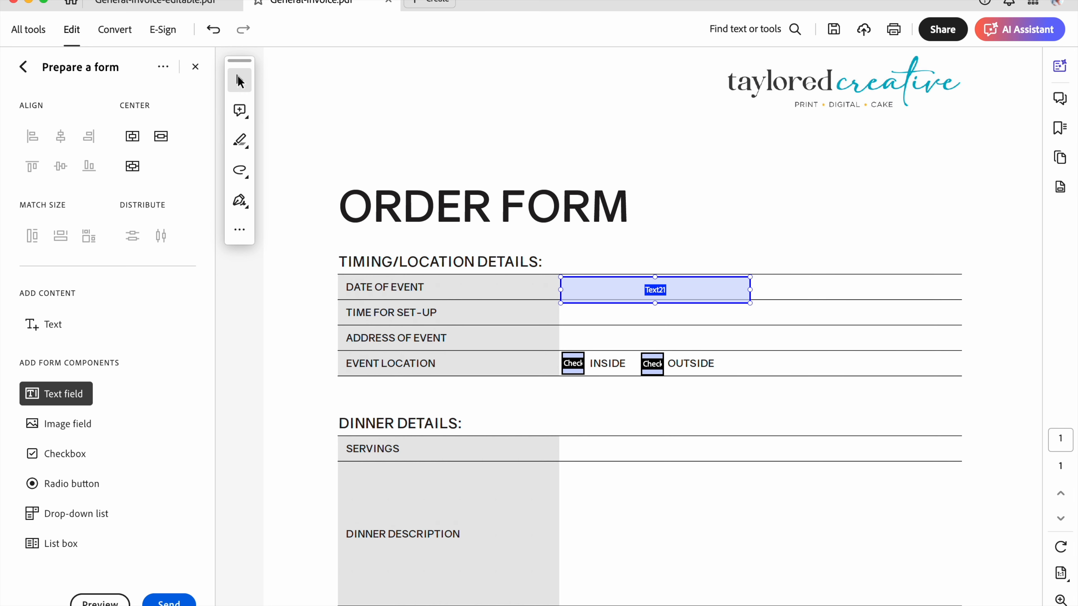
left_click(239, 79)
left_click(745, 302)
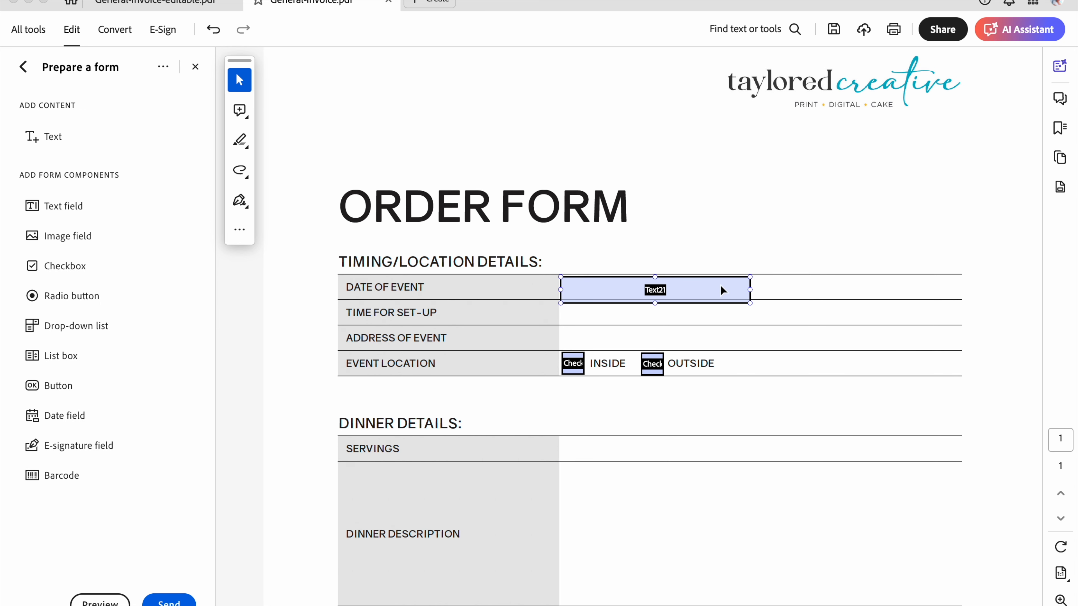
left_click(750, 310)
scroll(763, 308, "up", 5)
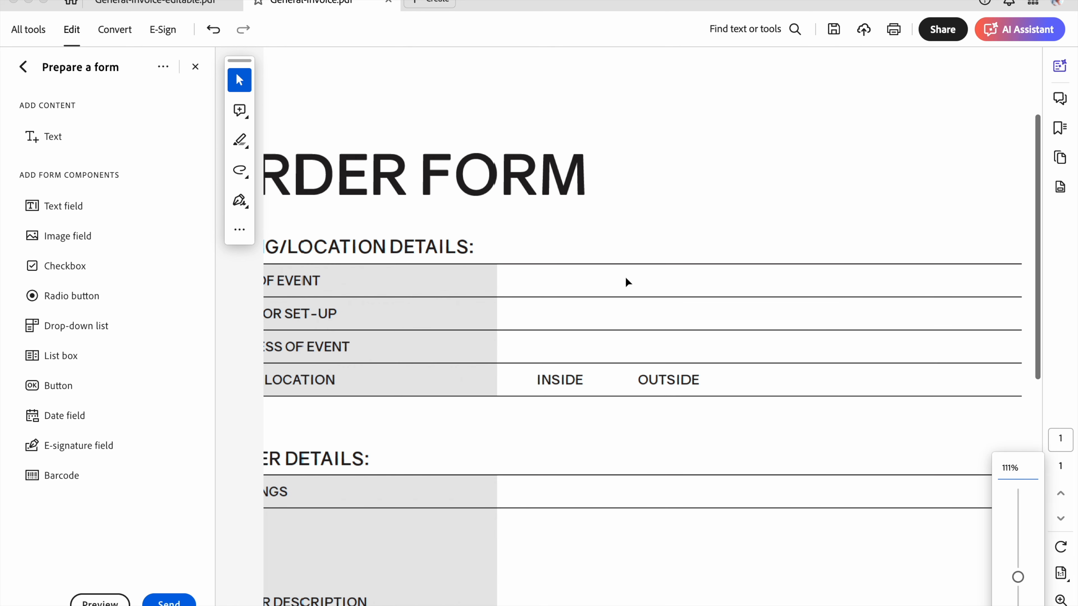
left_click_drag(698, 301, 966, 288)
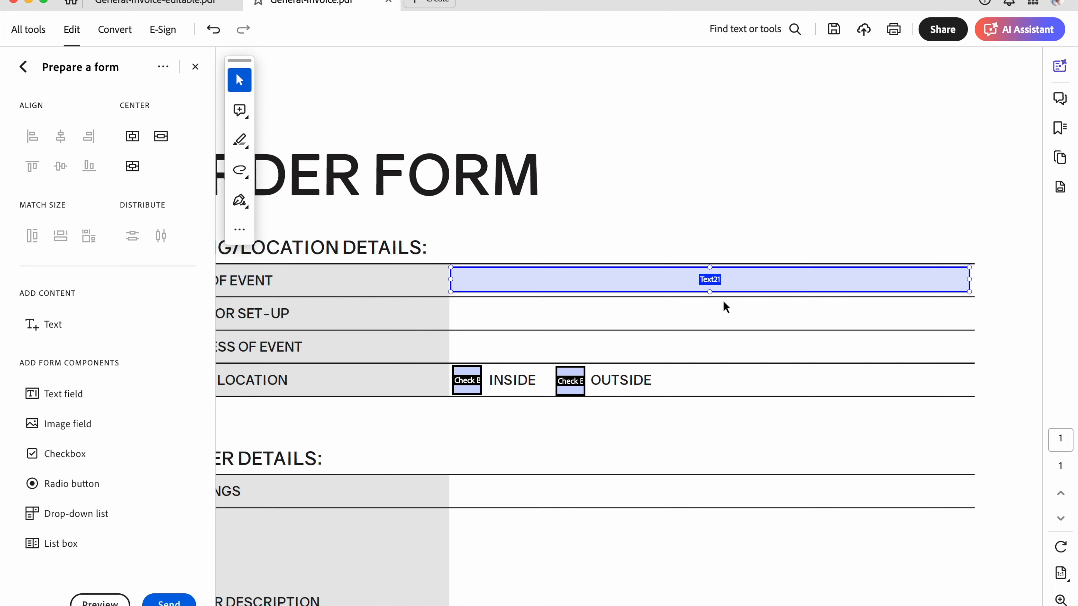
Rename the Date of Event text field as "Text Box 1" in its properties.
scroll(723, 301, "left", 5)
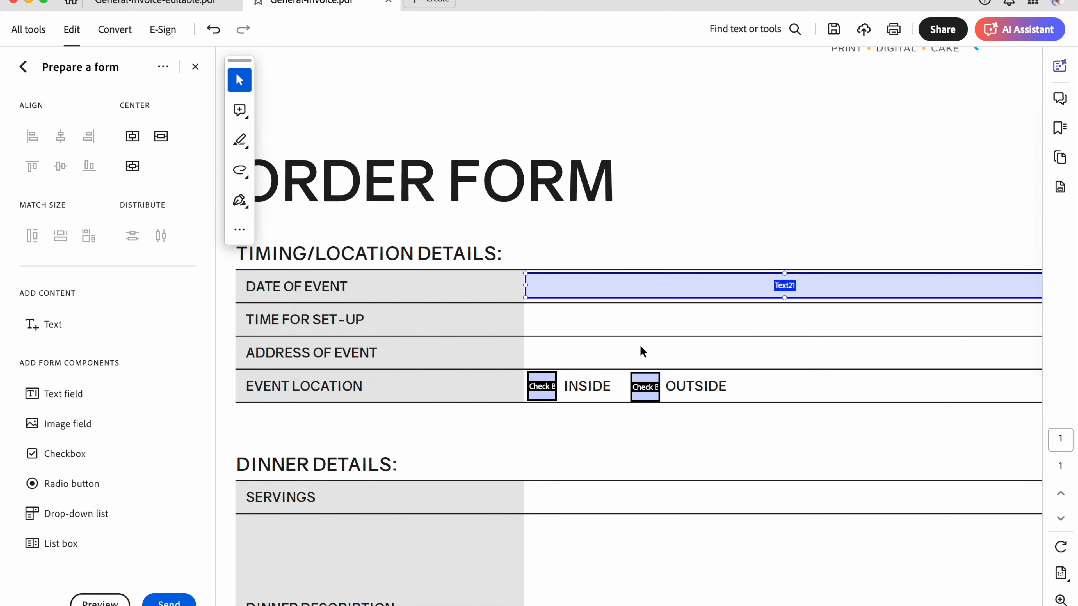
scroll(640, 345, "down", 2)
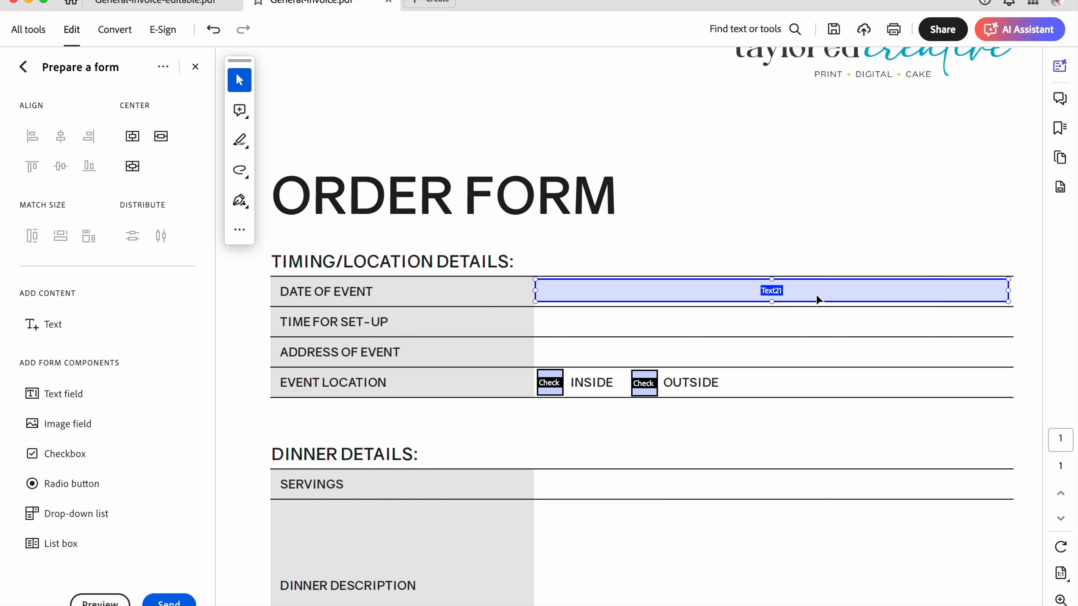
double_click(802, 289)
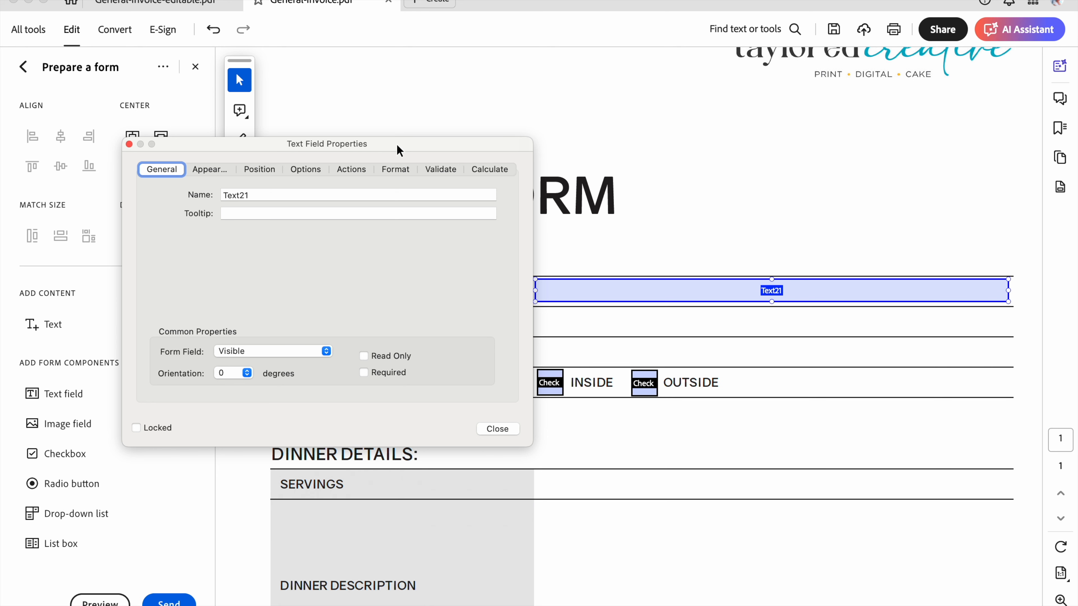
left_click_drag(397, 144, 417, 151)
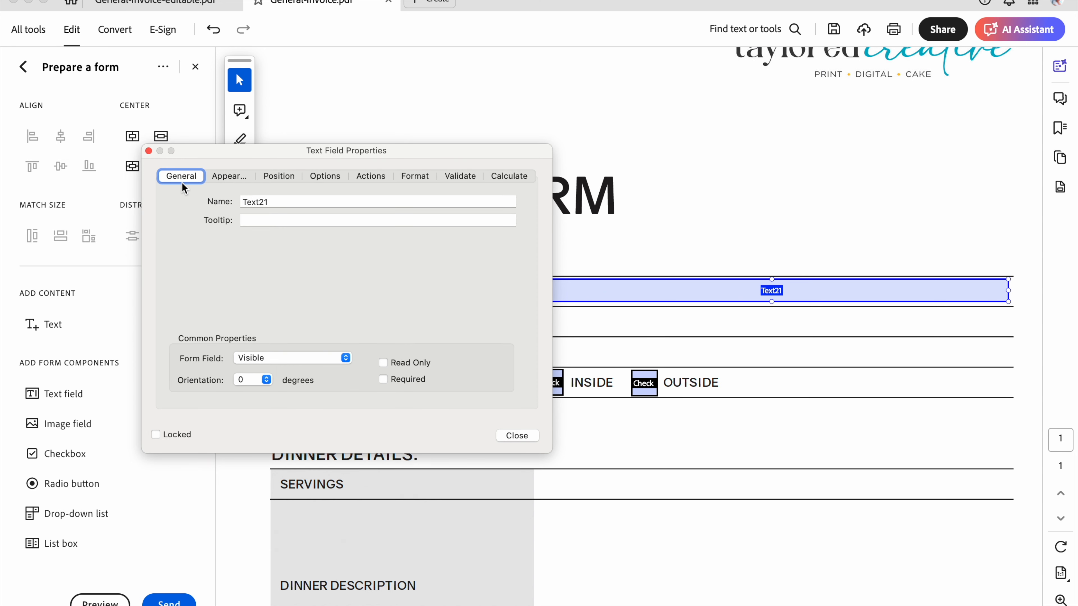
double_click(259, 202)
type("Te")
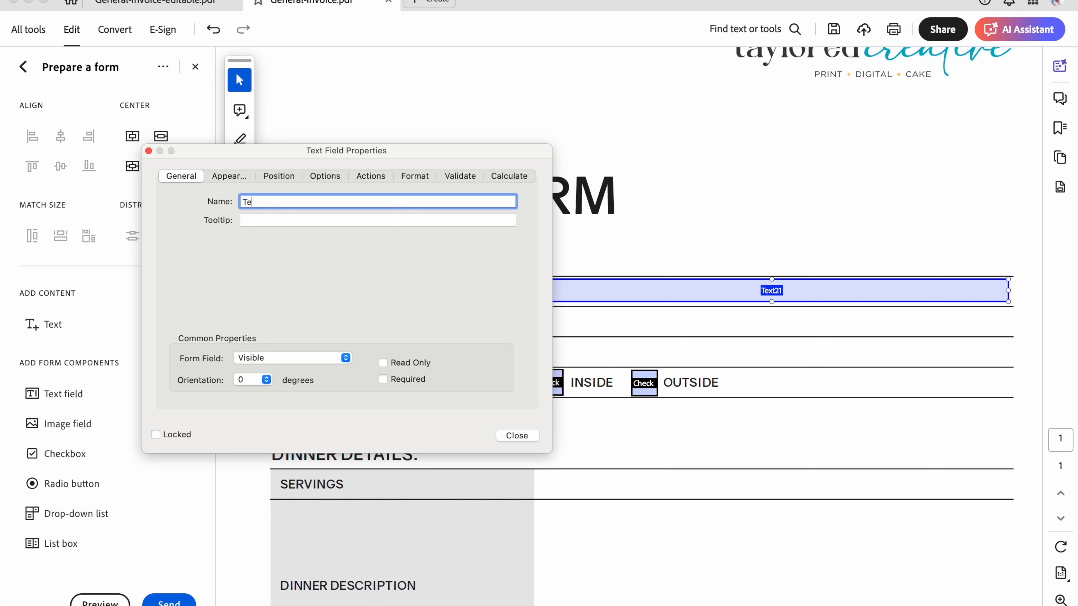
type("xt Box 1")
Format the Date of Event field's text as 8-point Helvetica Bold in blue (0000FF), leaving its other options at their defaults.
left_click(233, 176)
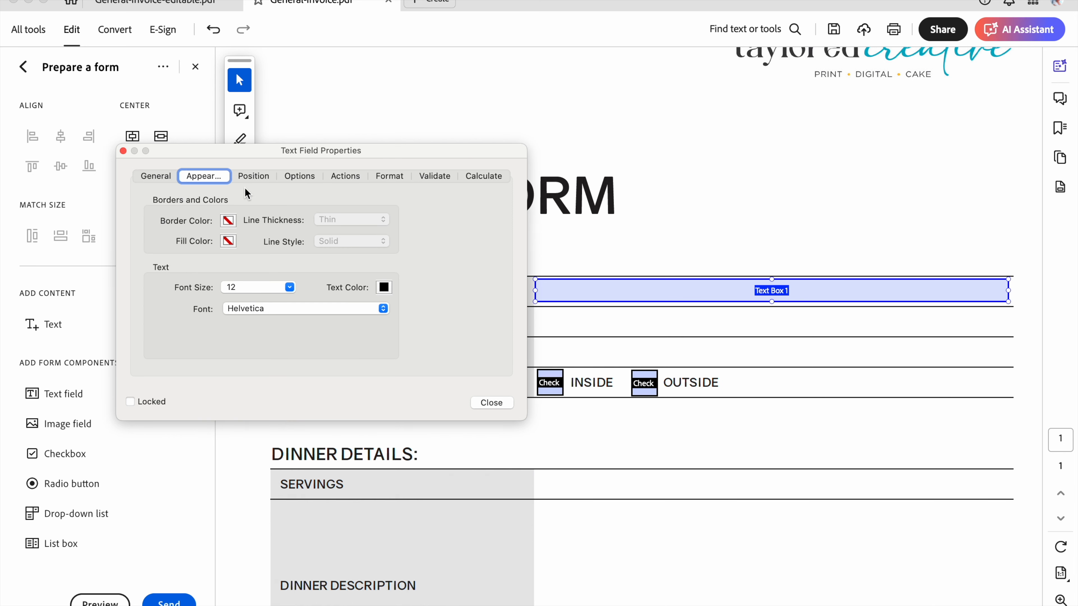
left_click(289, 289)
scroll(254, 332, "up", 2)
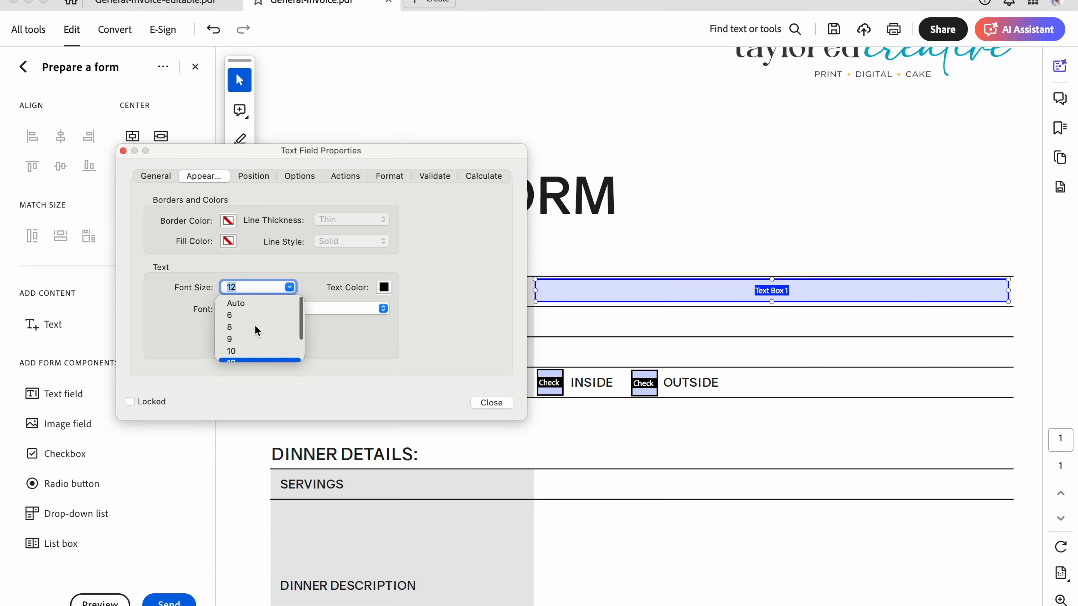
left_click(243, 326)
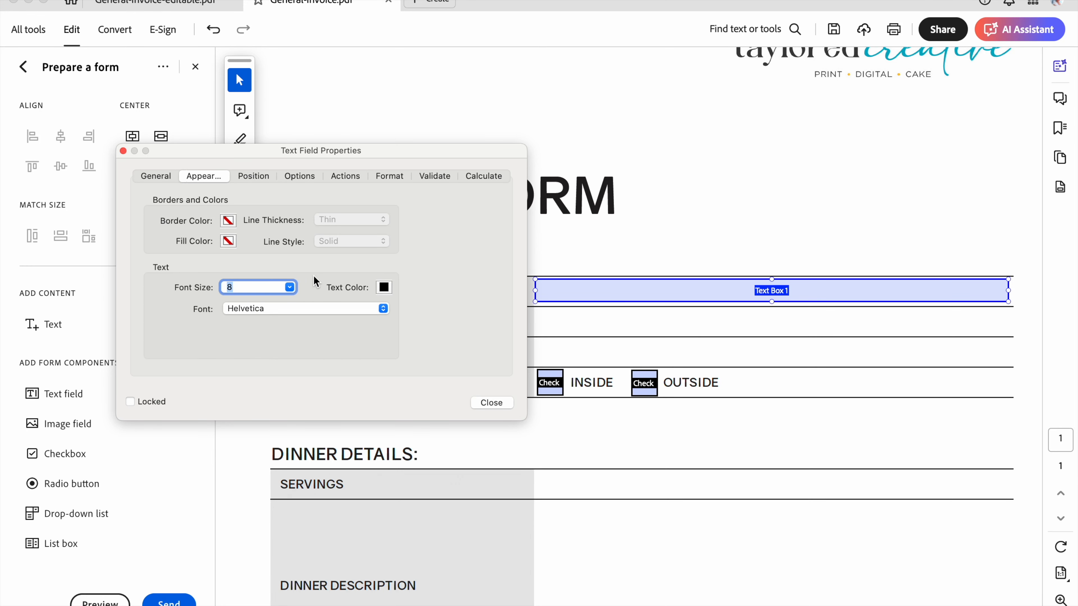
left_click(384, 288)
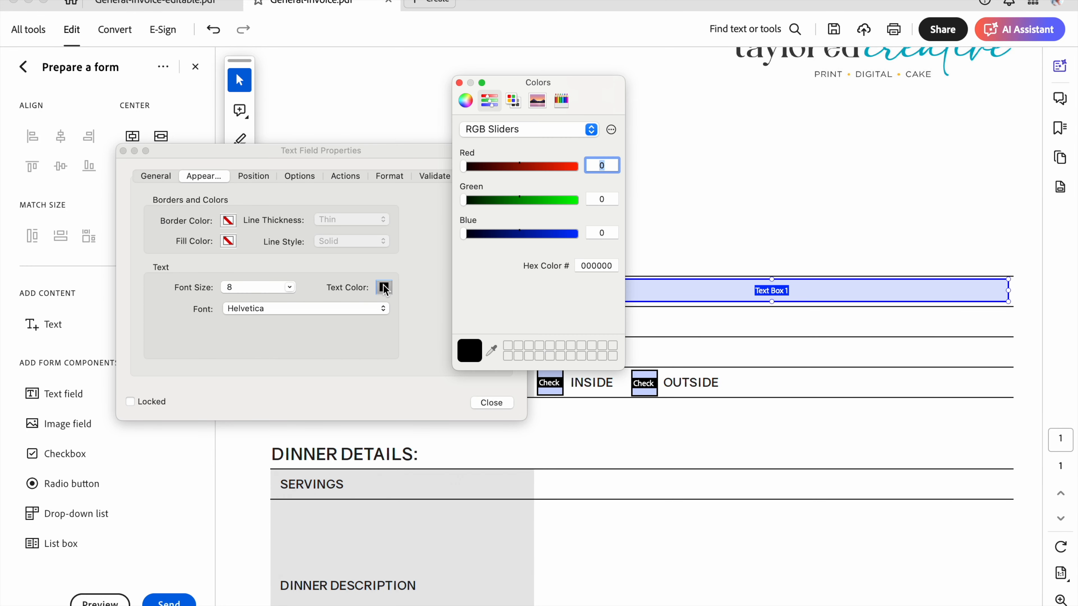
left_click_drag(465, 232, 608, 235)
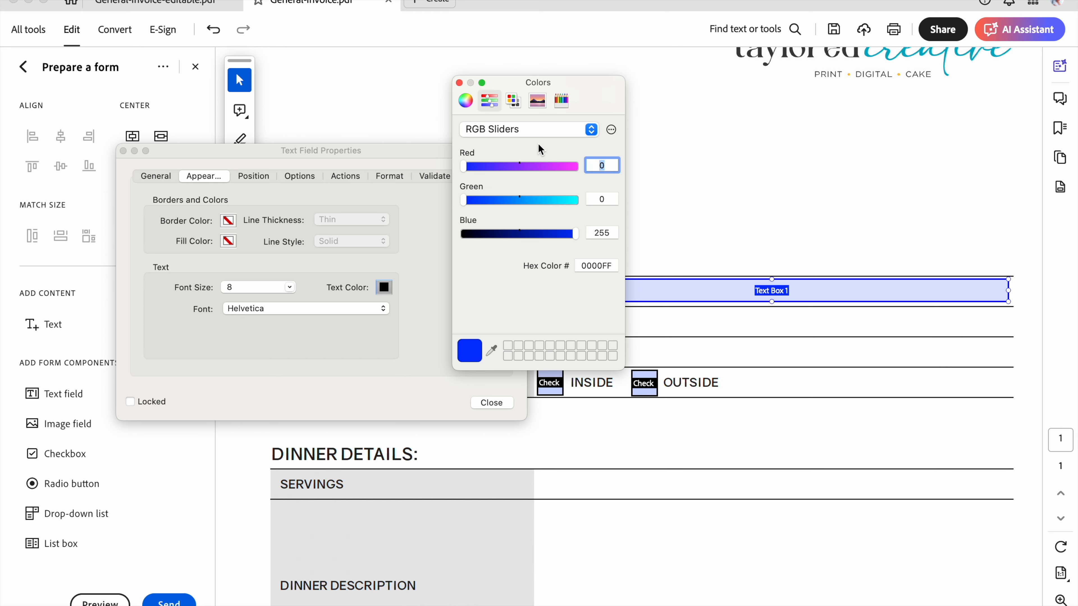
left_click(458, 82)
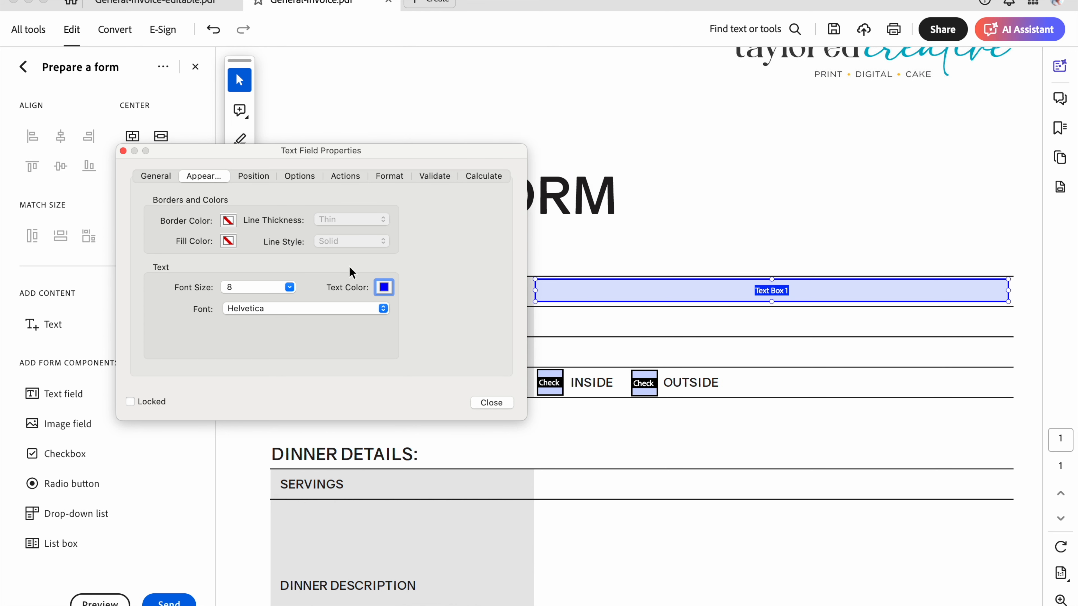
left_click(295, 309)
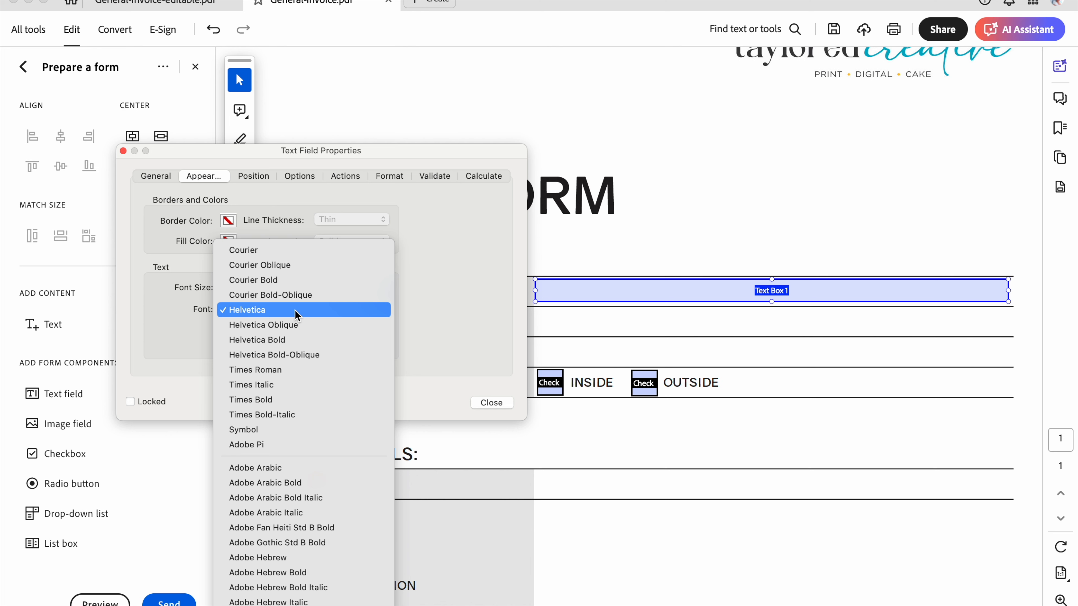
left_click(296, 340)
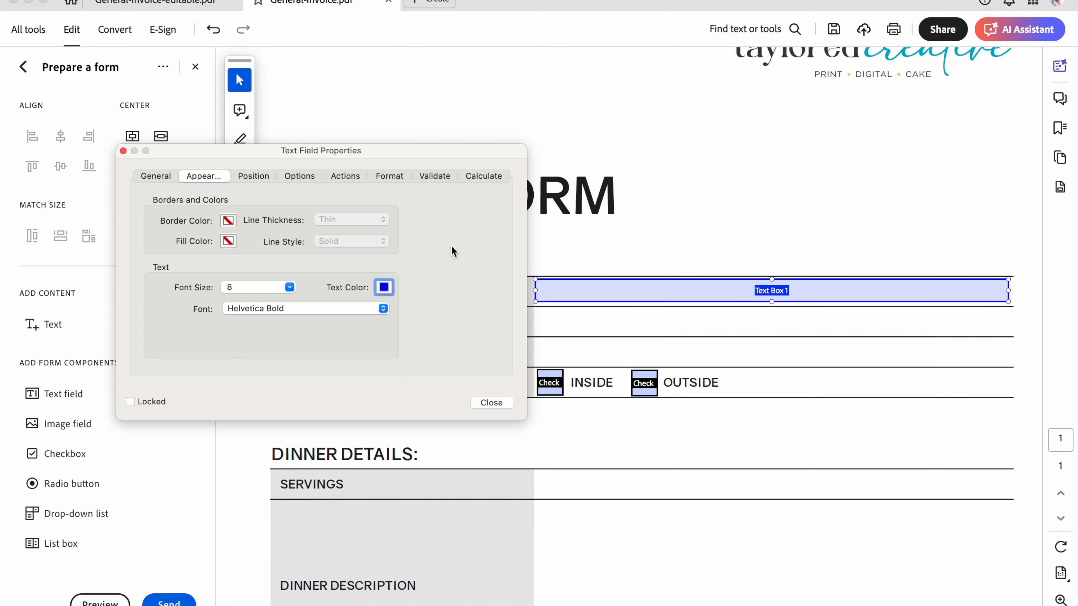
left_click(307, 175)
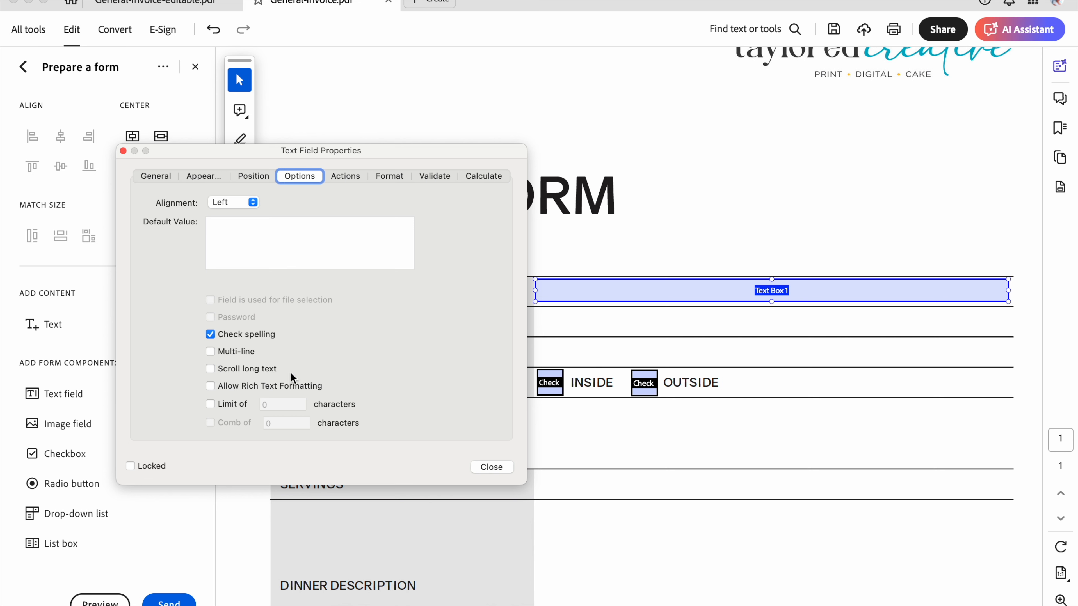
left_click(491, 466)
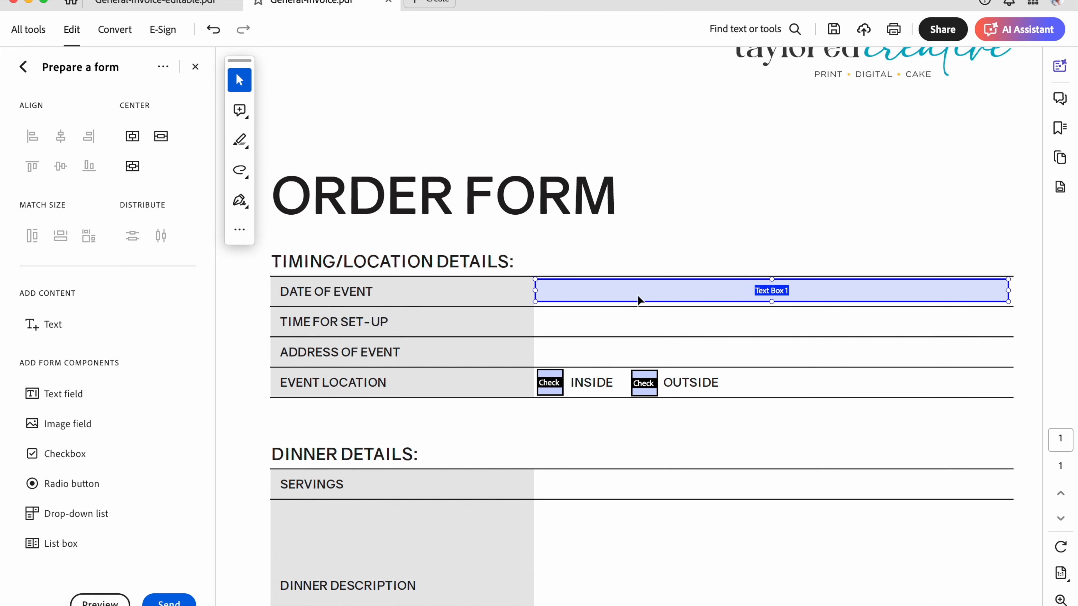
Paste copies of the Date of Event text field into the Time for Set-Up and Address of Event rows.
key("ctrl+v")
left_click_drag(557, 344, 703, 322)
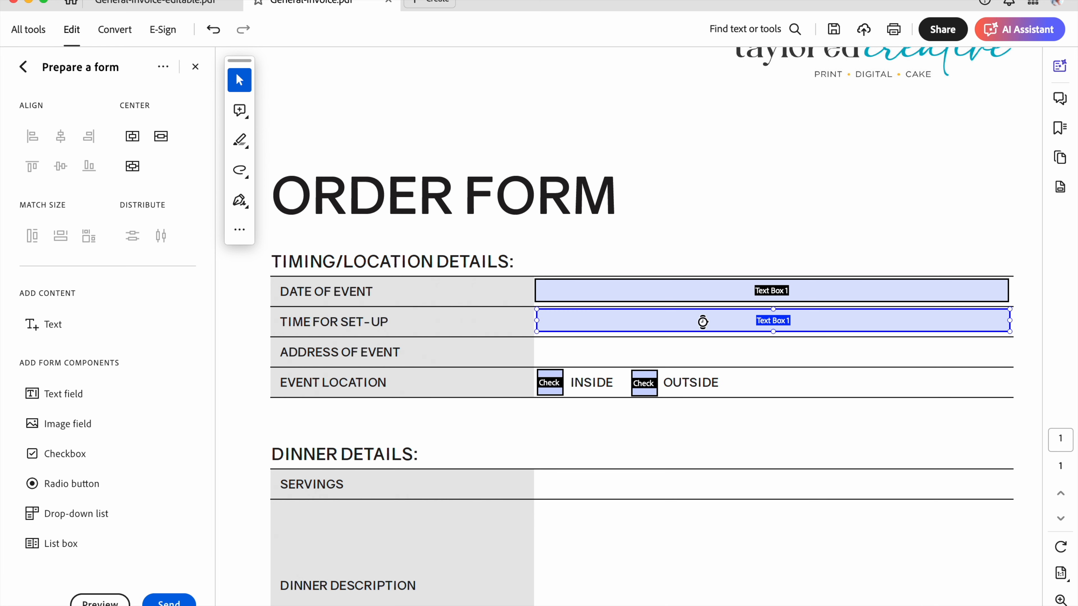
key("ctrl+v")
left_click_drag(484, 371, 605, 347)
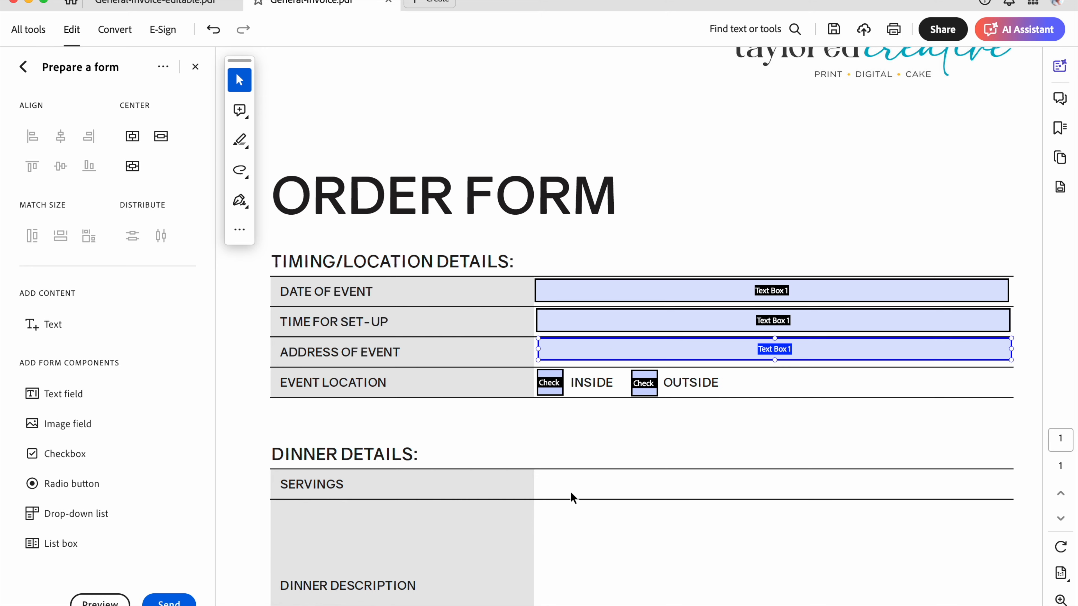
Paste another copy of the text field into the blank cell of the Servings row.
scroll(570, 488, "down", 2)
key("ctrl+v")
left_click_drag(500, 401, 596, 446)
scroll(596, 444, "down", 4)
left_click(595, 441)
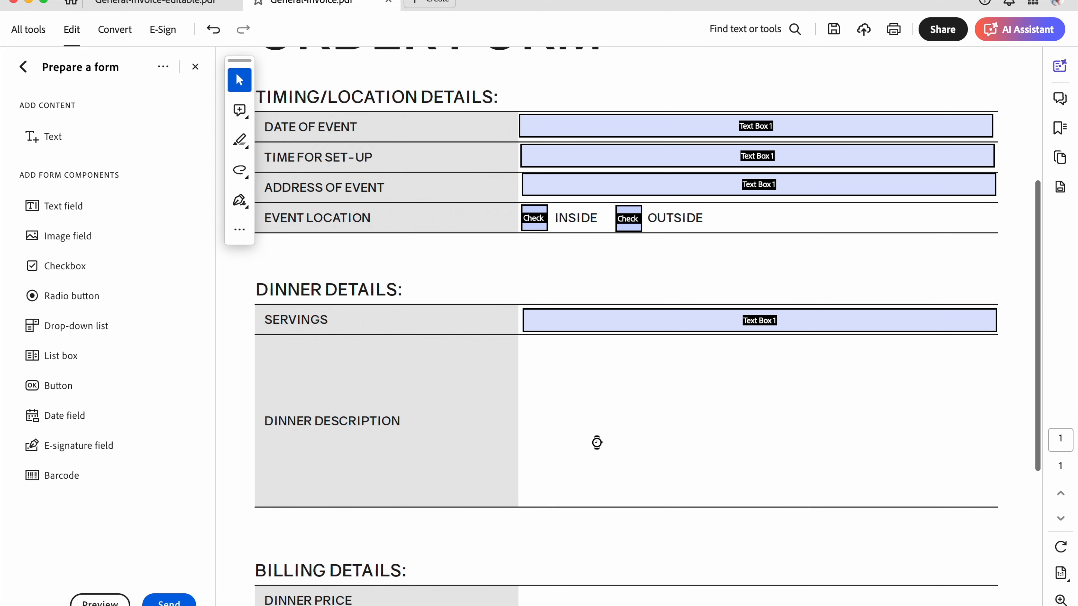
Paste a copy of the text field into the Dinner Description row and stretch it to fill the cell's full height.
key("ctrl+v")
left_click_drag(523, 408, 581, 358)
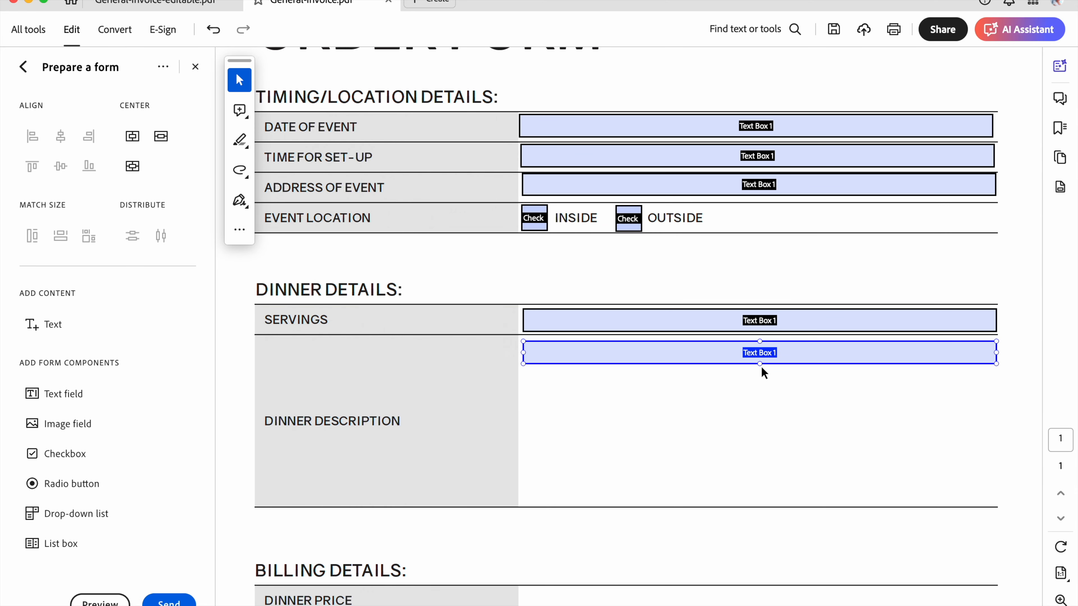
left_click(760, 376)
left_click(756, 354)
left_click_drag(758, 365, 753, 501)
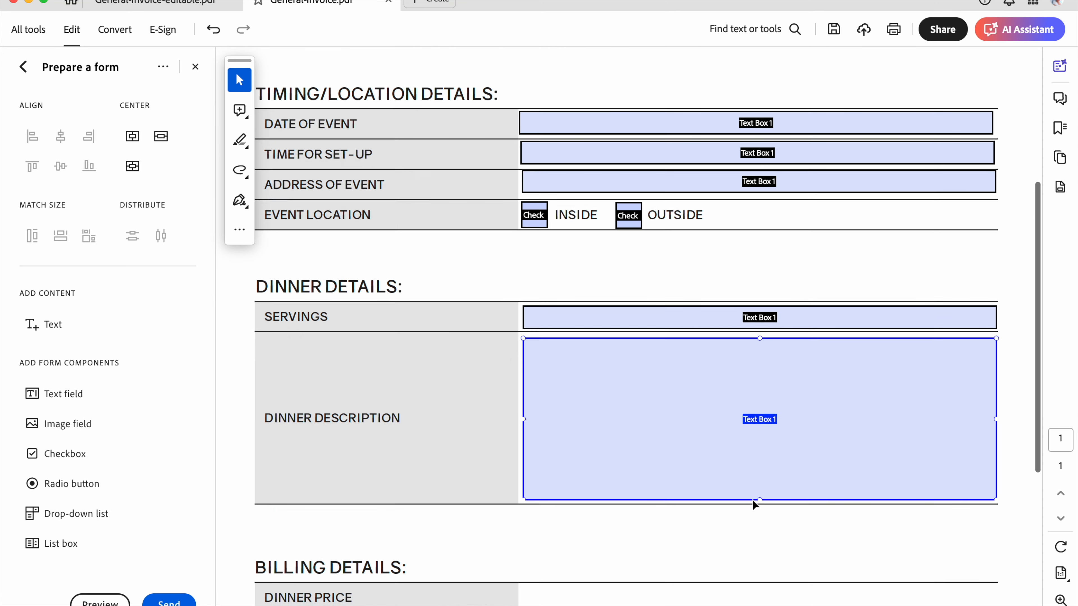
Paste copies of the text field into the Dinner Price, Delivery Fee and Total Due rows under Billing Details.
scroll(753, 499, "down", 4)
key("ctrl+v")
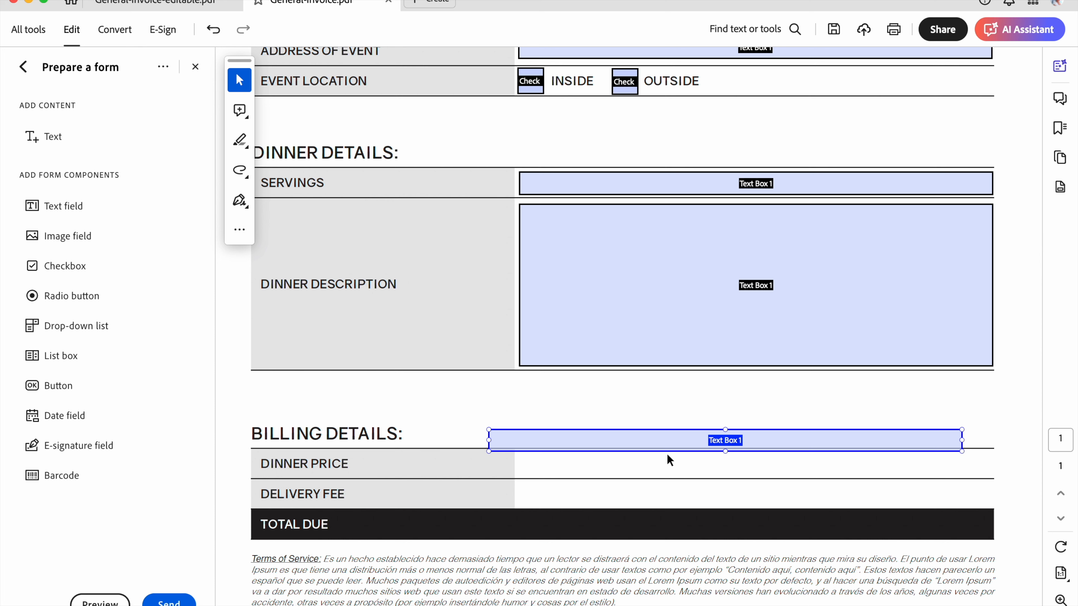
left_click_drag(565, 443, 551, 525)
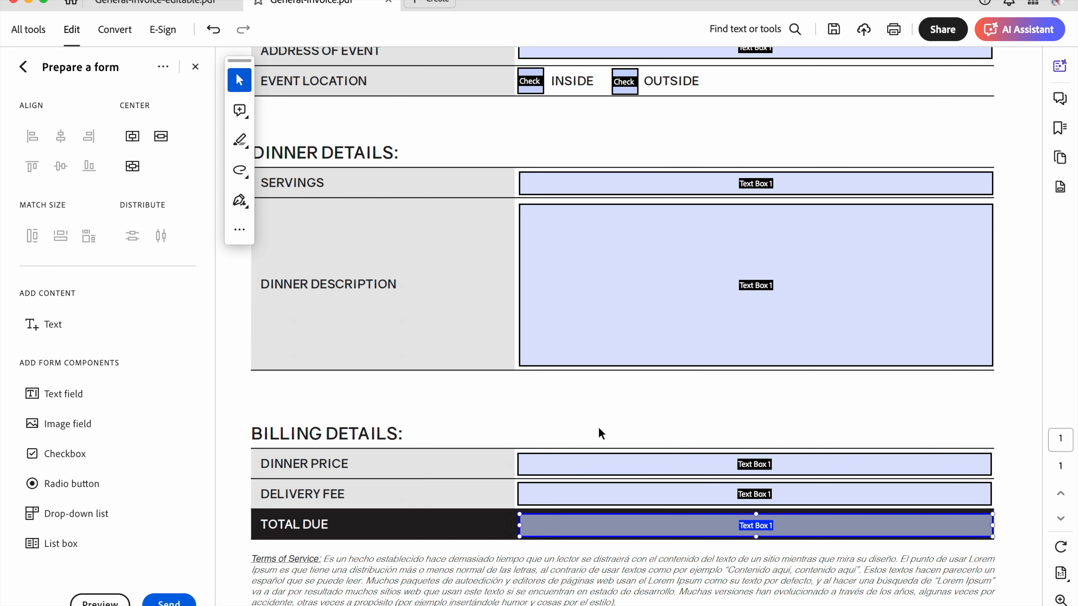
Shift the Address of Event text field slightly down so it sits centered between its row's lines.
scroll(599, 430, "up", 3)
scroll(598, 427, "up", 5)
left_click(615, 382)
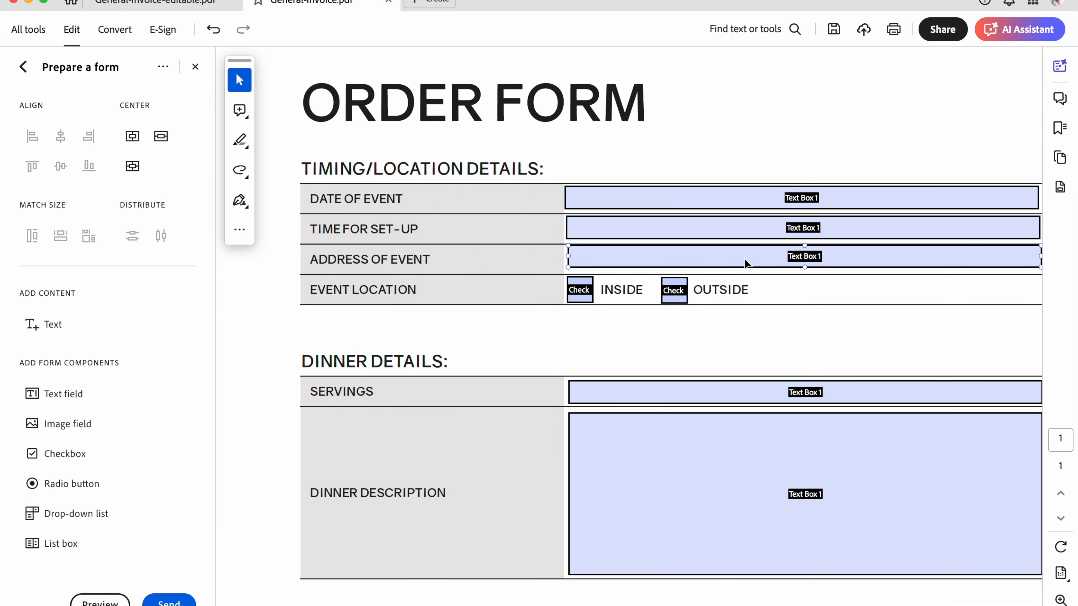
left_click(761, 257)
left_click_drag(761, 256, 763, 260)
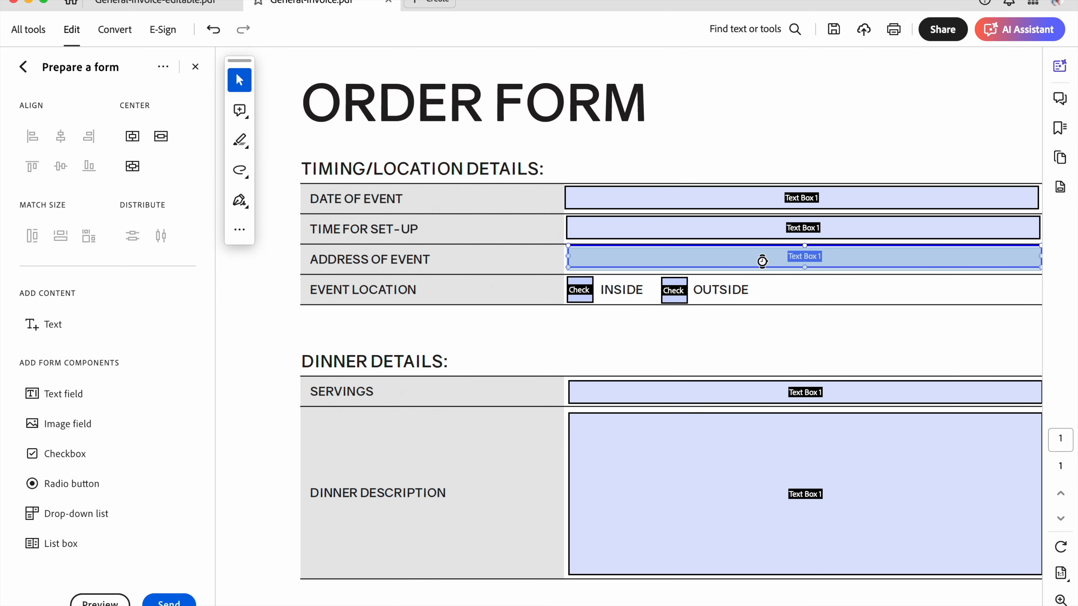
left_click(812, 199, "shift")
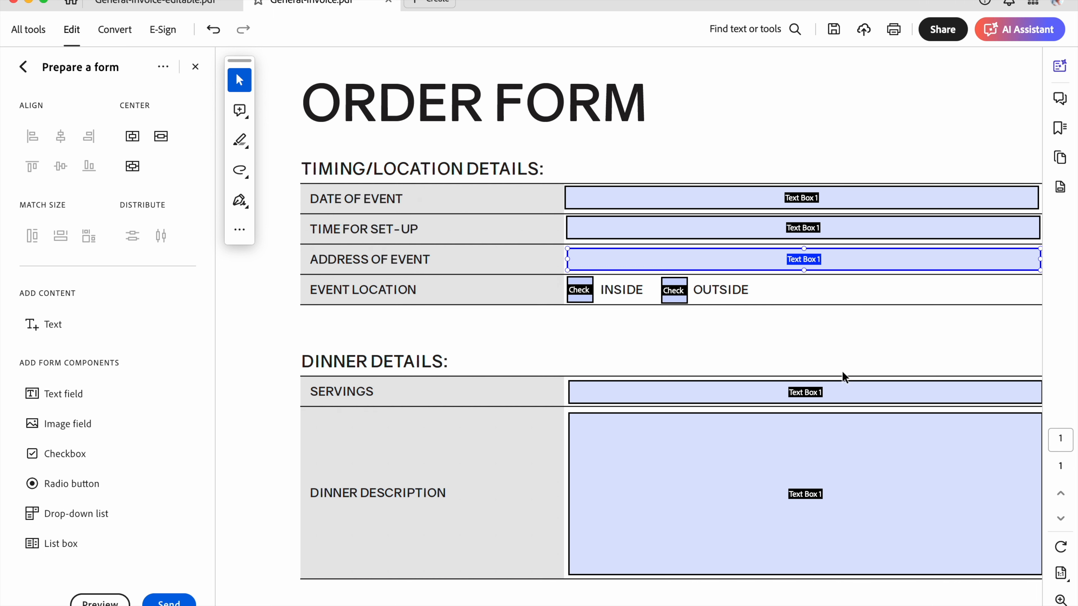
left_click(853, 344)
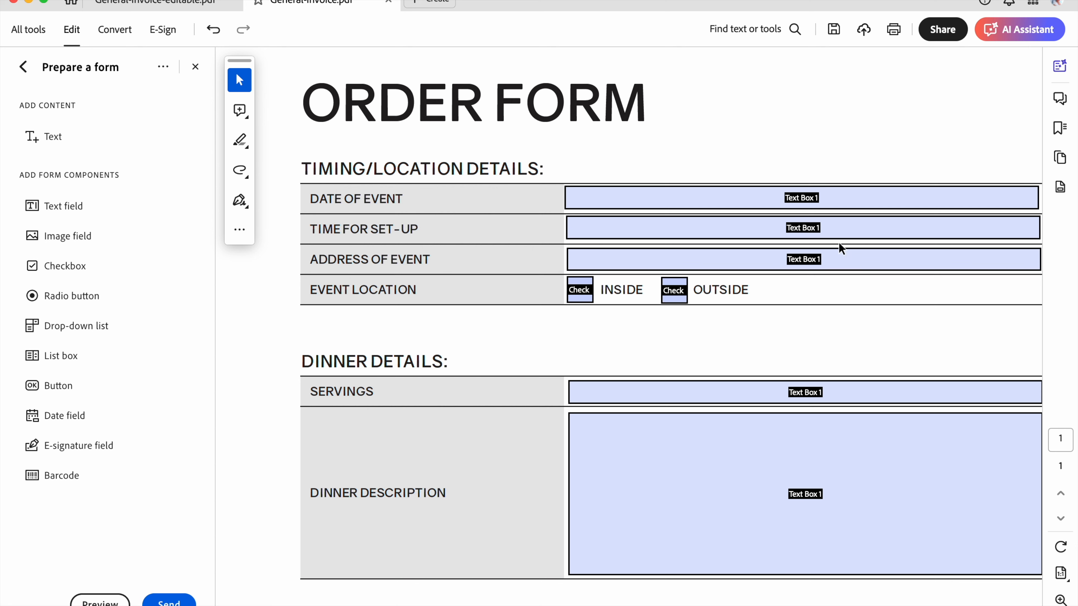
Rename the Address of Event text field as "Text Box 3".
double_click(842, 259)
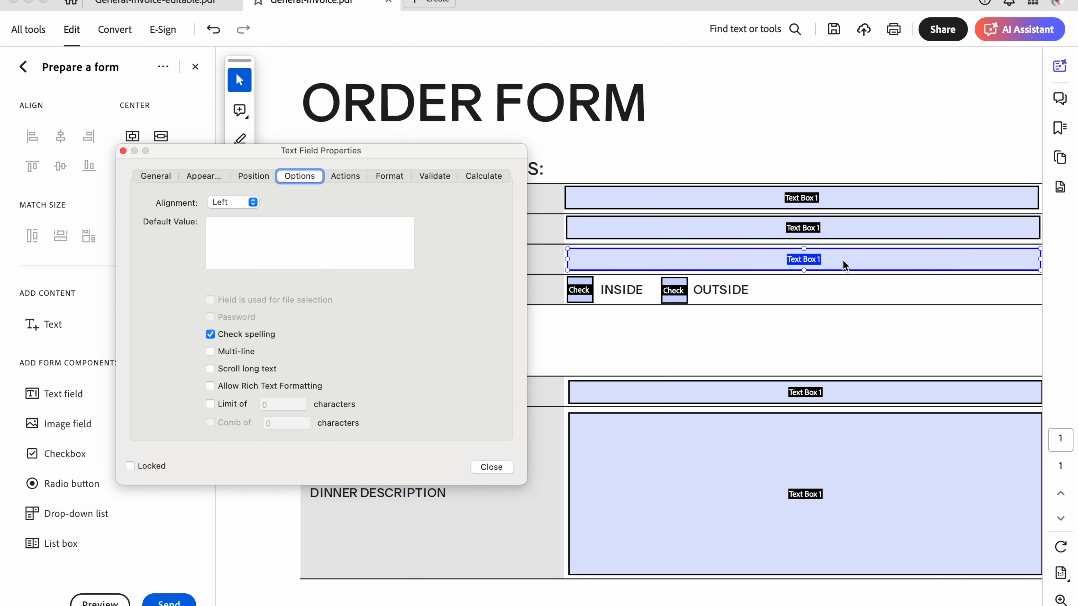
left_click(163, 181)
left_click(259, 202)
key("BackSpace")
type("3")
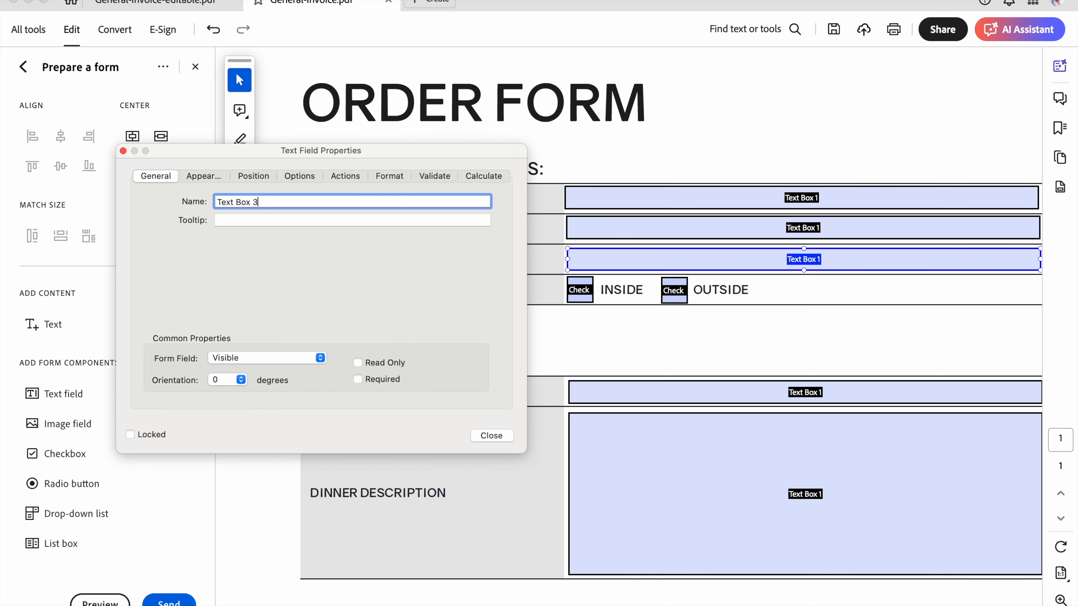
left_click(492, 436)
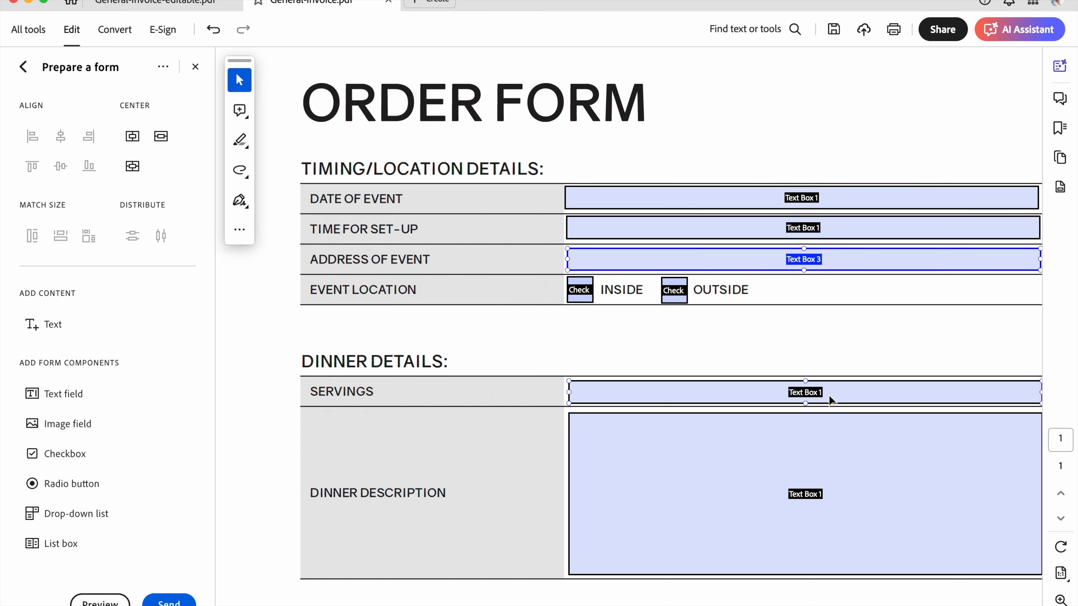
Rename the Servings text field as "Text Box 4".
double_click(840, 391)
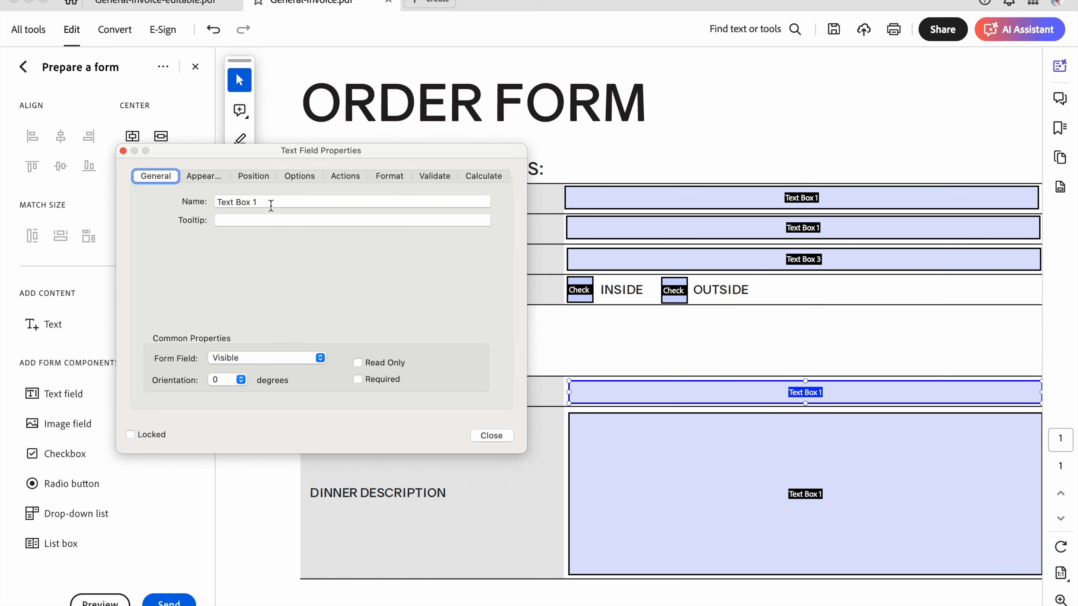
double_click(256, 203)
type("4")
left_click(479, 435)
Rename the Dinner Description text field as "Text Box 5" and move its properties dialog off the form fields.
double_click(773, 480)
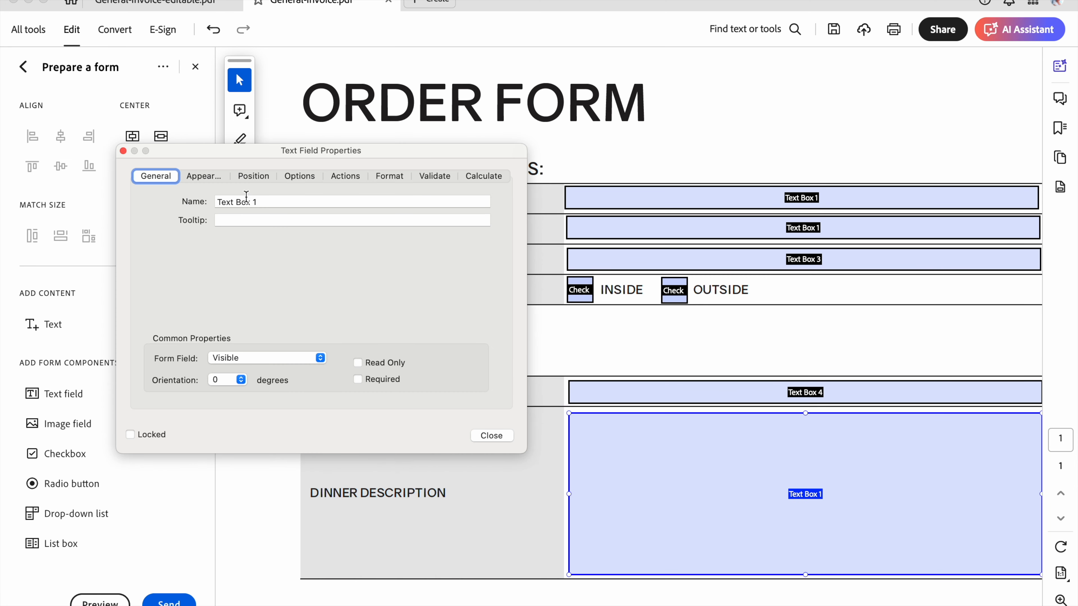
double_click(254, 202)
key("BackSpace")
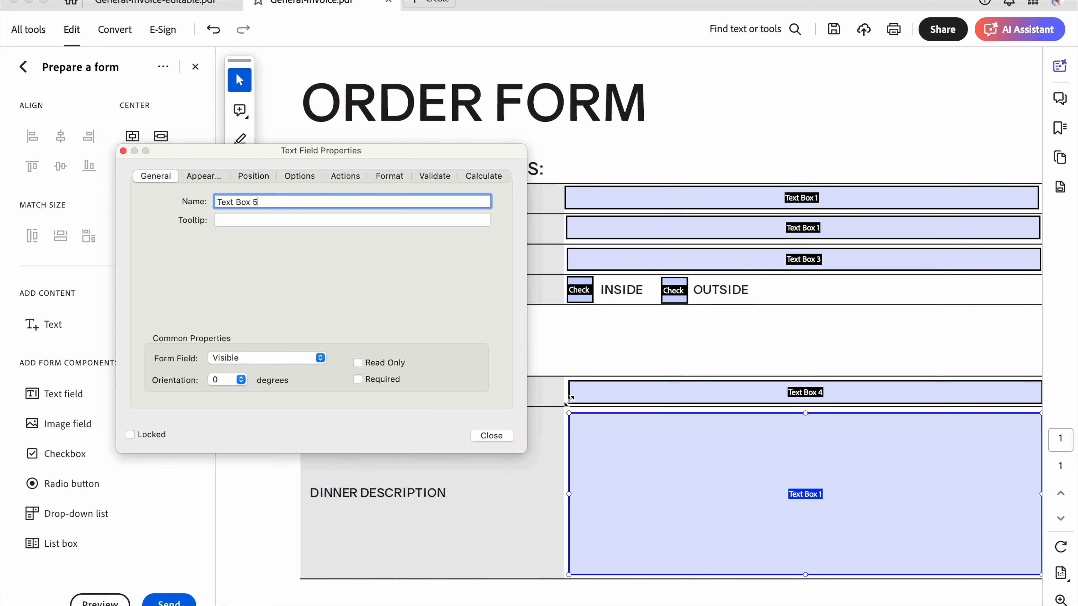
left_click_drag(427, 159, 426, 51)
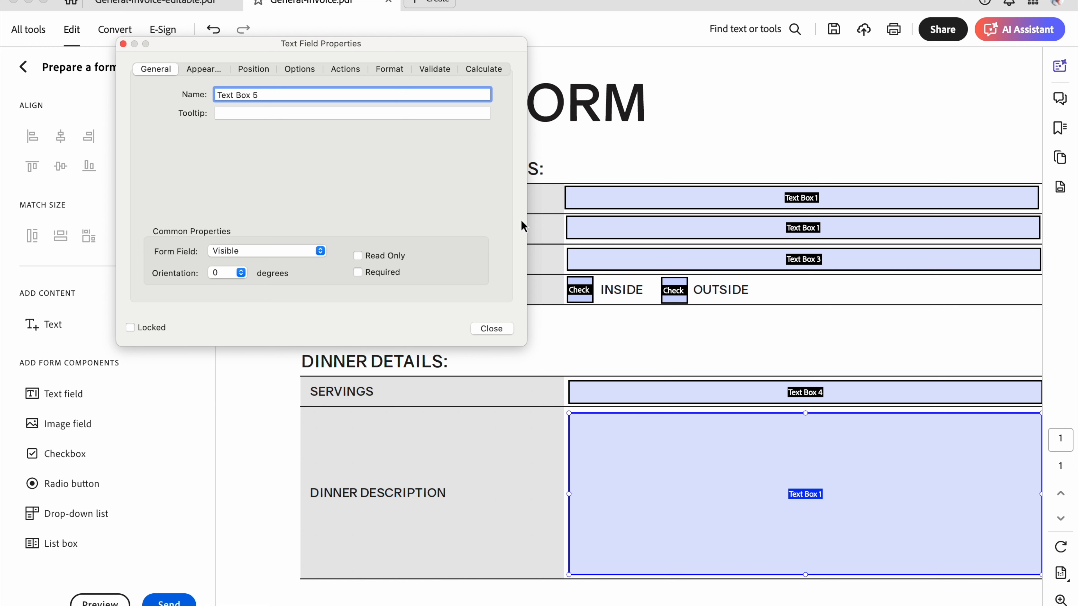
Enable the Multi-line option for the Dinner Description text field and close its properties.
left_click(296, 69)
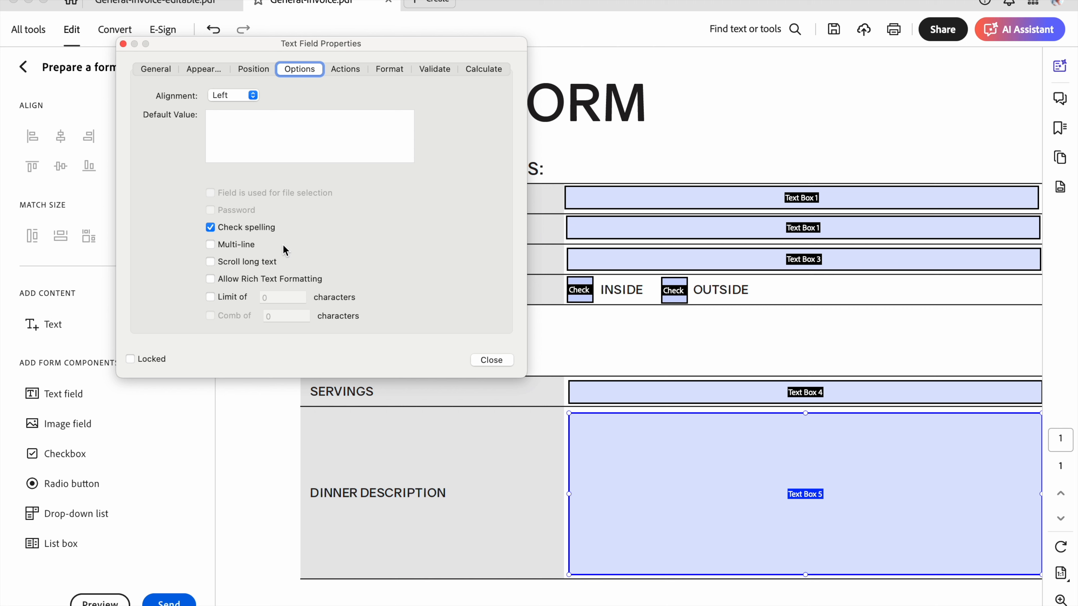
left_click(211, 246)
left_click(492, 361)
Rename the Dinner Price text field as "Text Box 6".
scroll(648, 457, "down", 10)
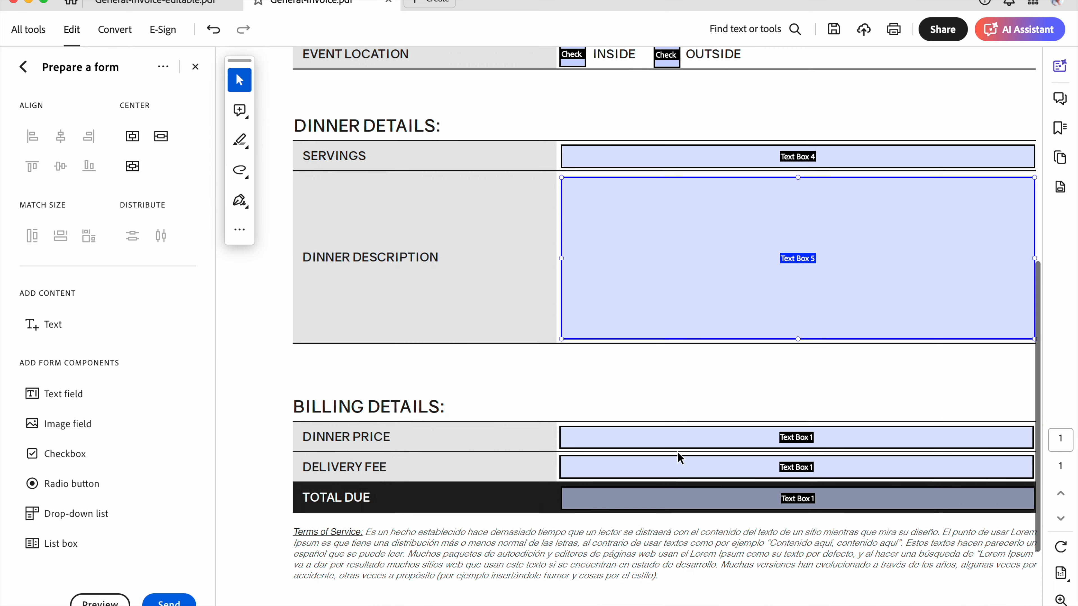
left_click(679, 436, "shift")
double_click(679, 436)
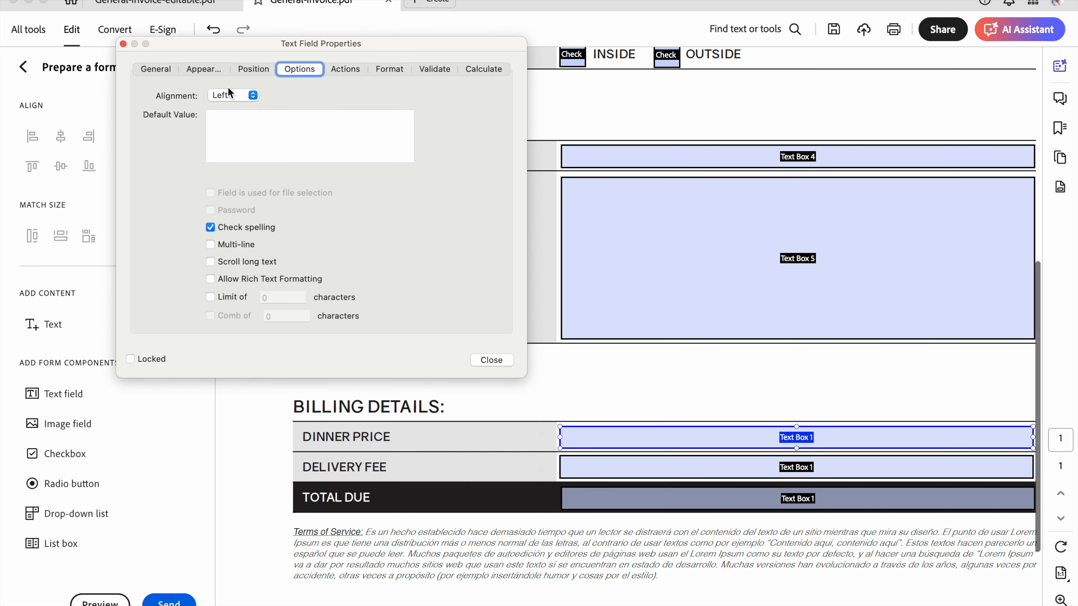
left_click(155, 69)
left_click(258, 95)
key("BackSpace")
type("6")
left_click(484, 330)
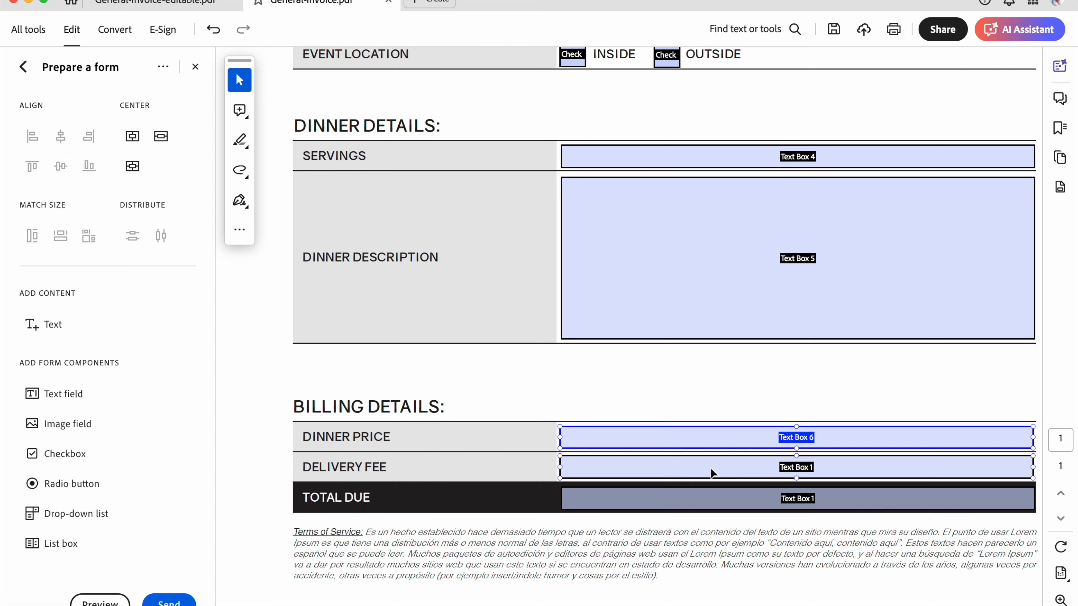
Rename the Delivery Fee text field as "Text Box 7".
double_click(711, 469)
left_click(258, 94)
key("BackSpace")
type("7")
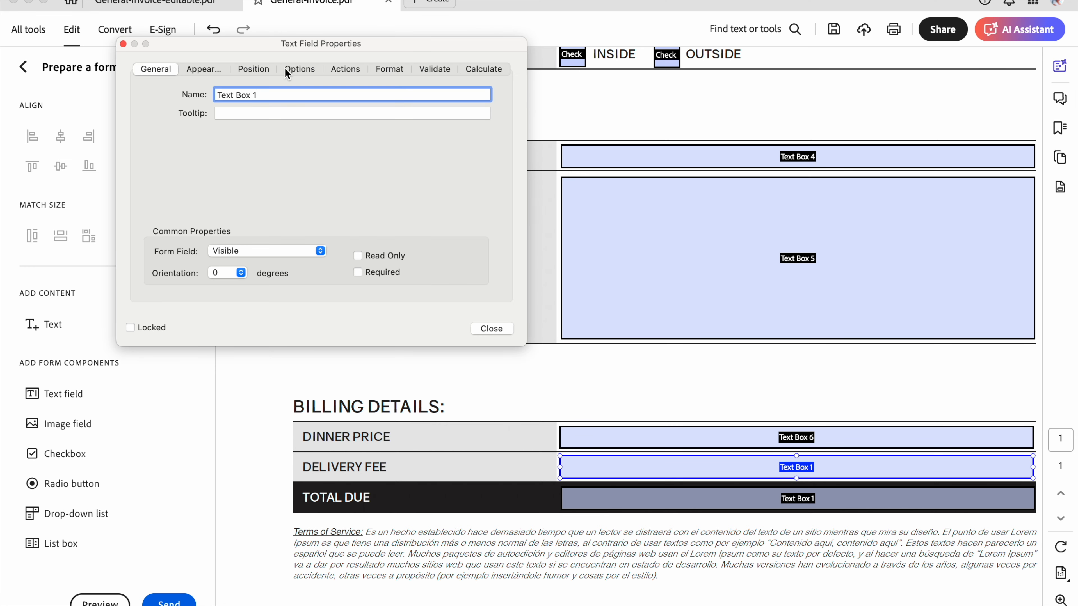
left_click(488, 329)
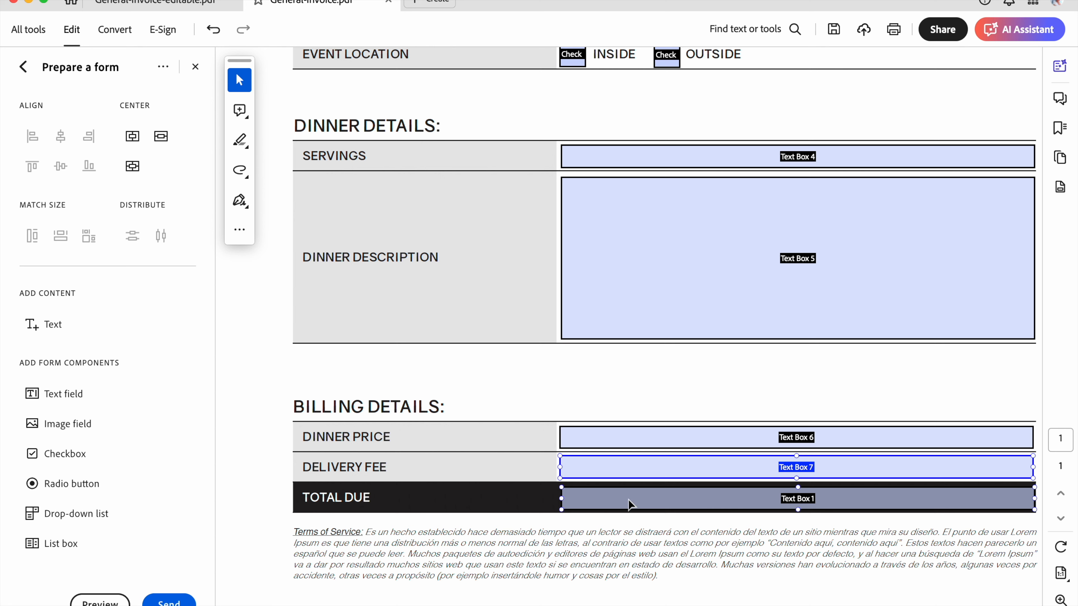
Rename the Total Due text field as "Text Box 8".
left_click(642, 499)
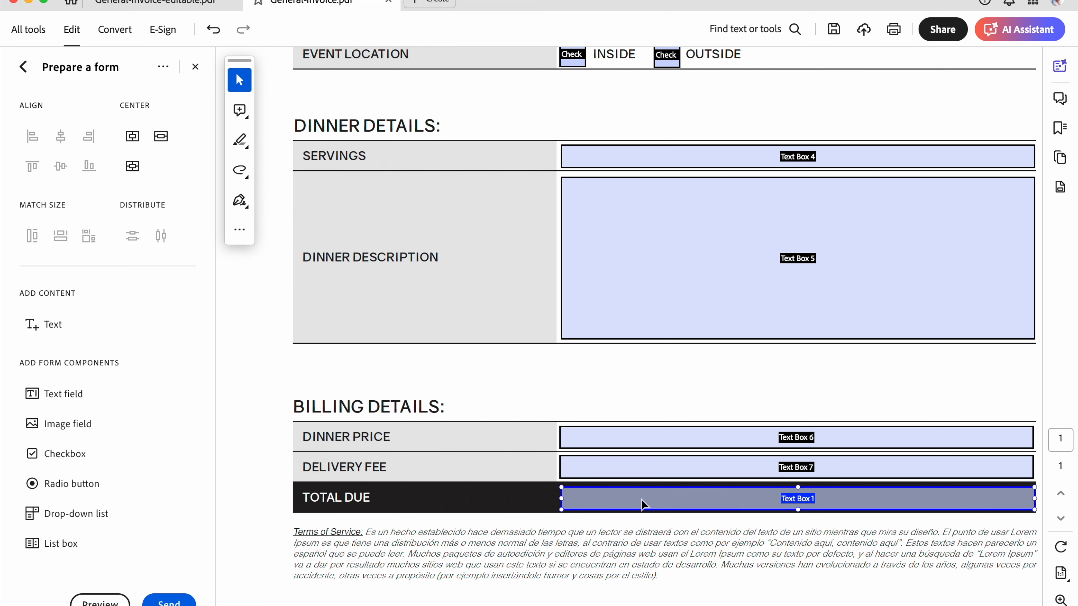
double_click(676, 499)
left_click(262, 94)
key("BackSpace")
type("8")
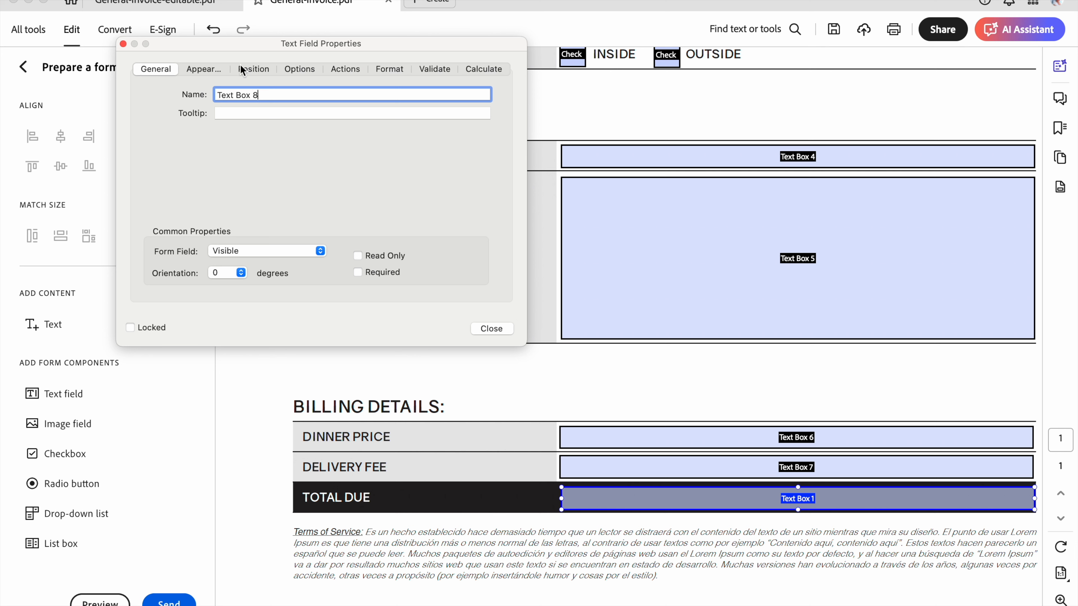
Set the Total Due field's text color to white (FFFFFF) and close its properties.
left_click(205, 69)
left_click(383, 182)
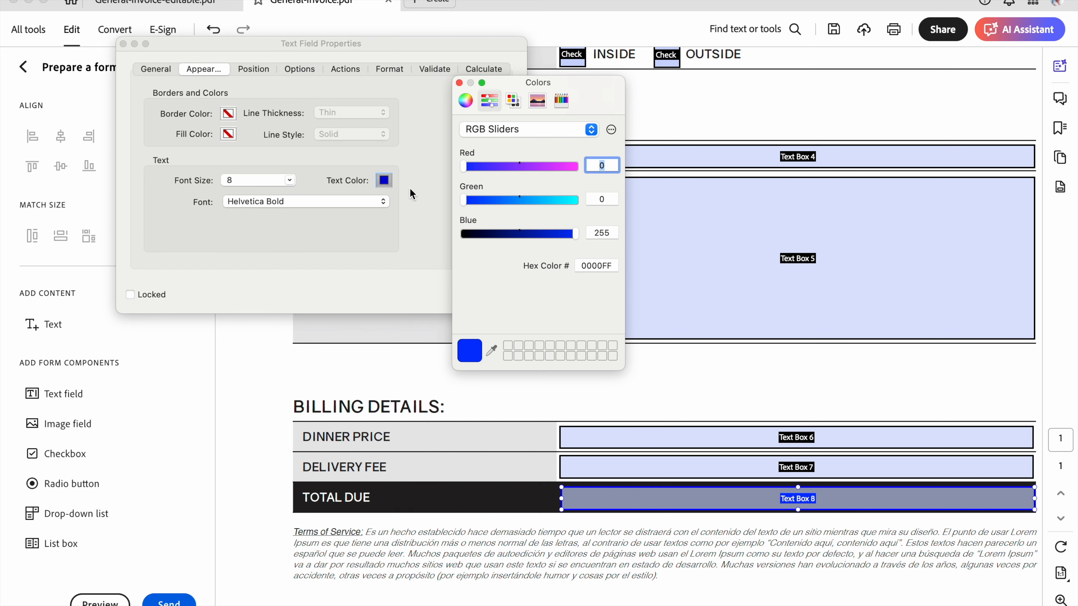
left_click_drag(463, 200, 595, 205)
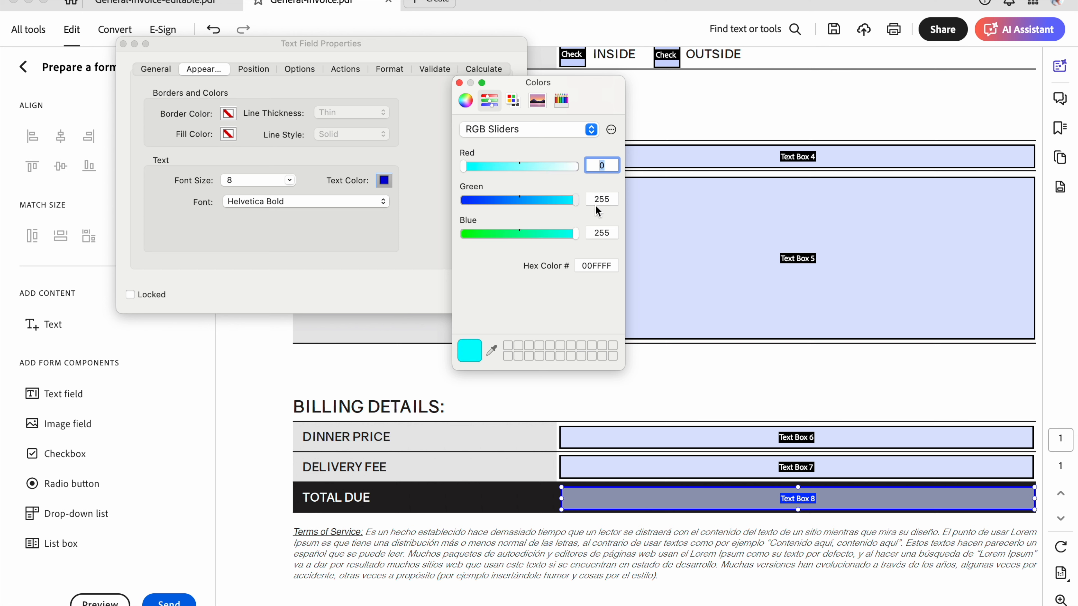
left_click_drag(463, 166, 578, 167)
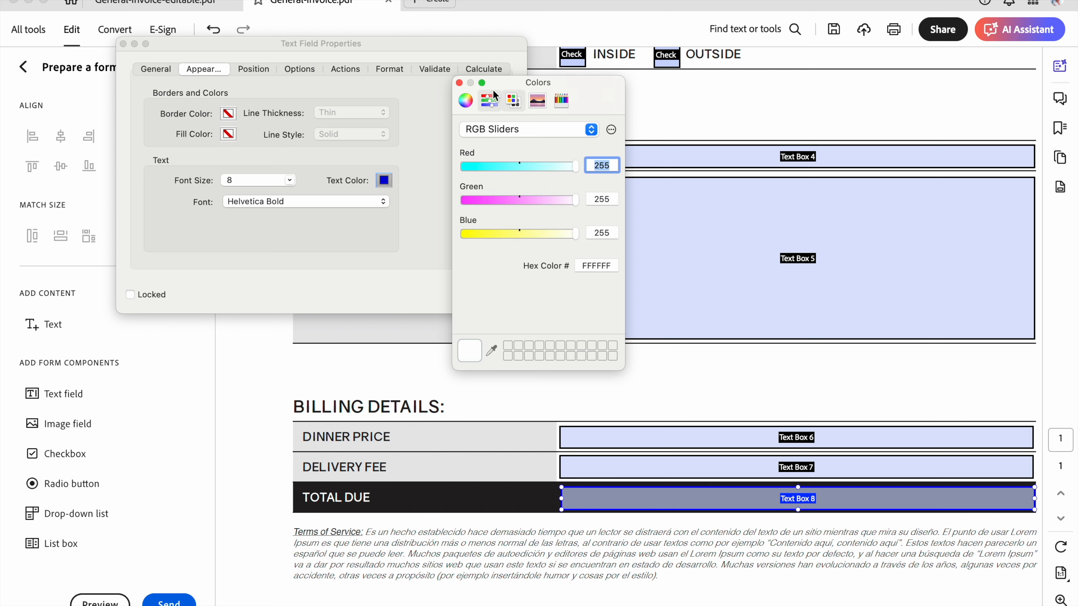
left_click(459, 83)
left_click(491, 296)
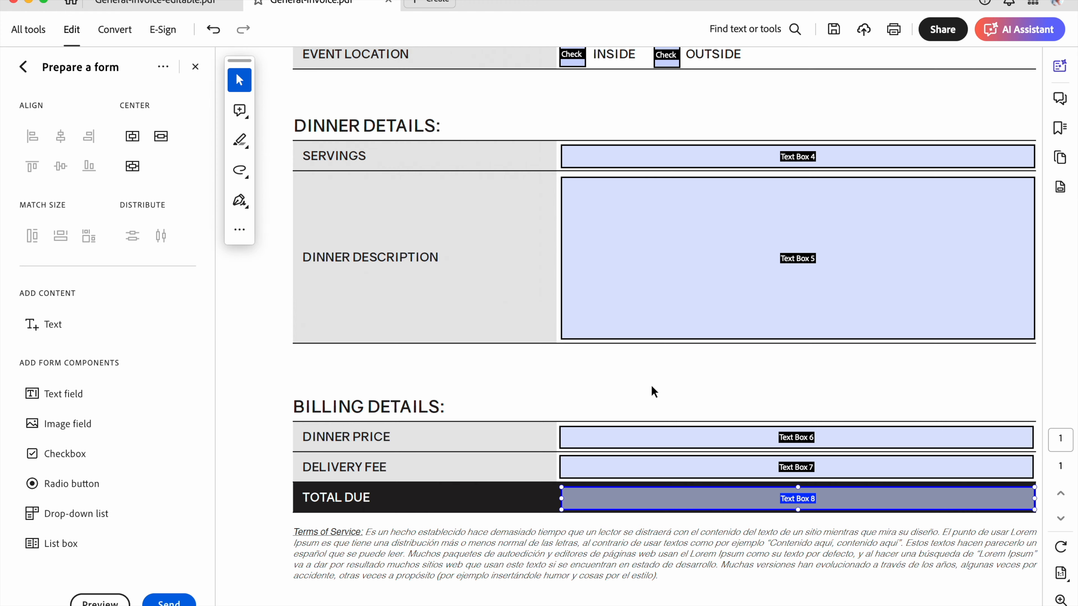
left_click(650, 386)
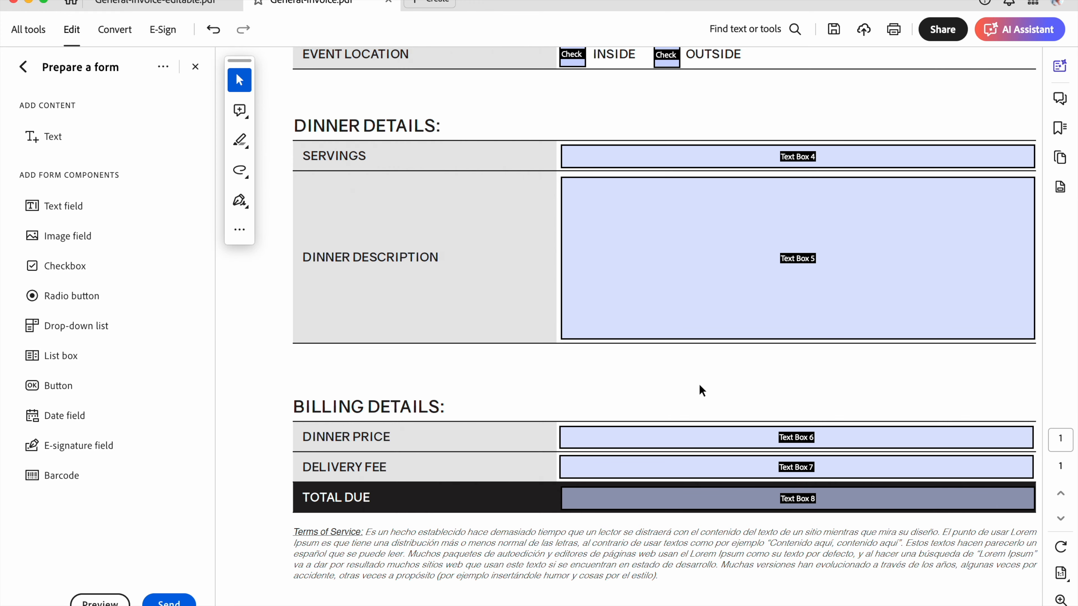
Exit form preparation and test the Address of Event field by entering 123.
scroll(699, 379, "up", 5)
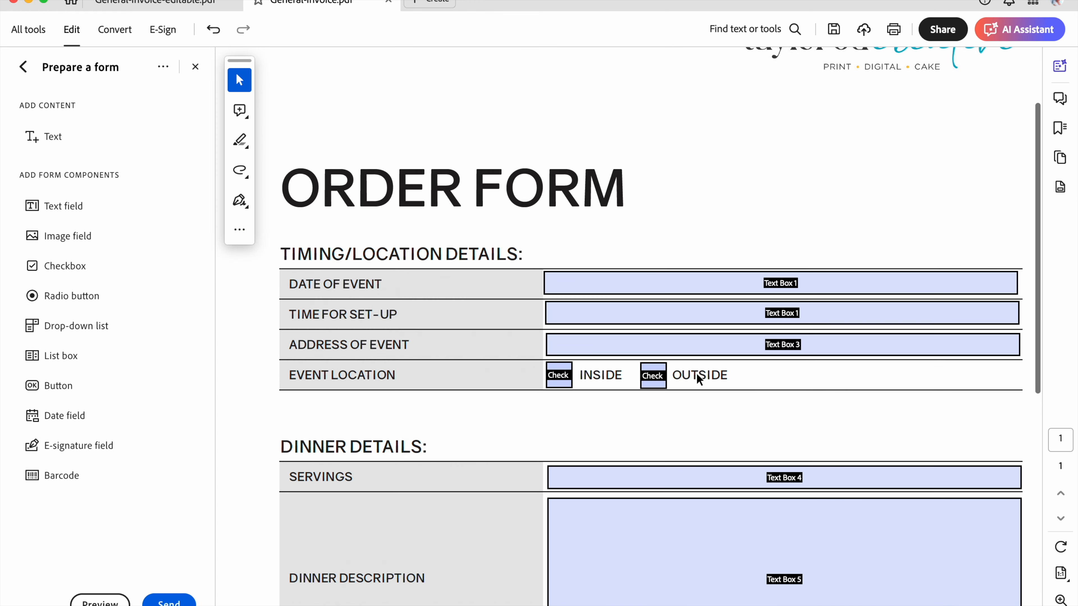
left_click(811, 287)
scroll(696, 213, "down", 2)
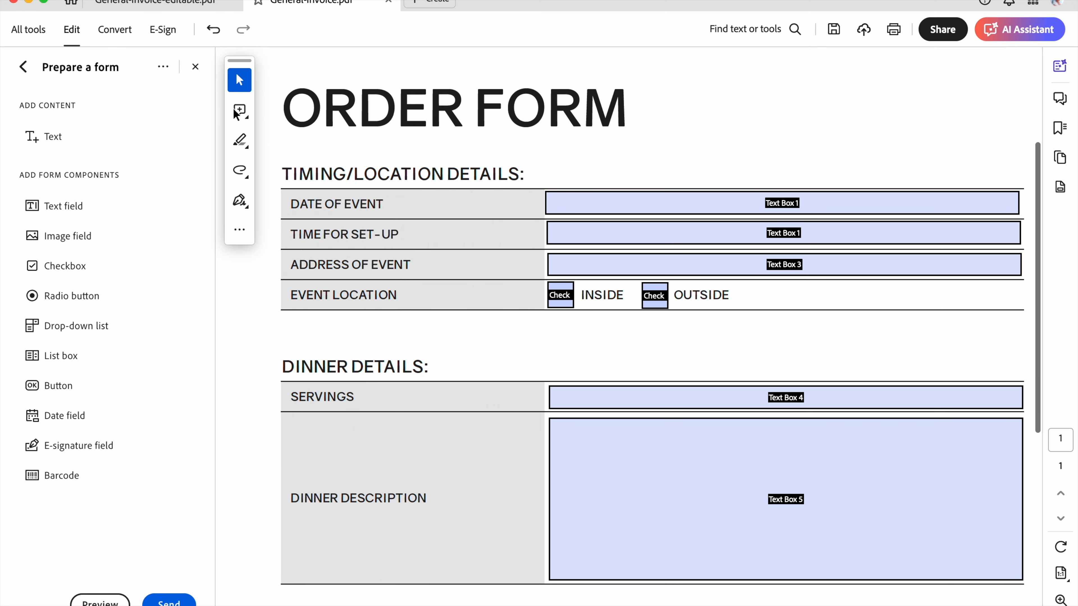
left_click(197, 66)
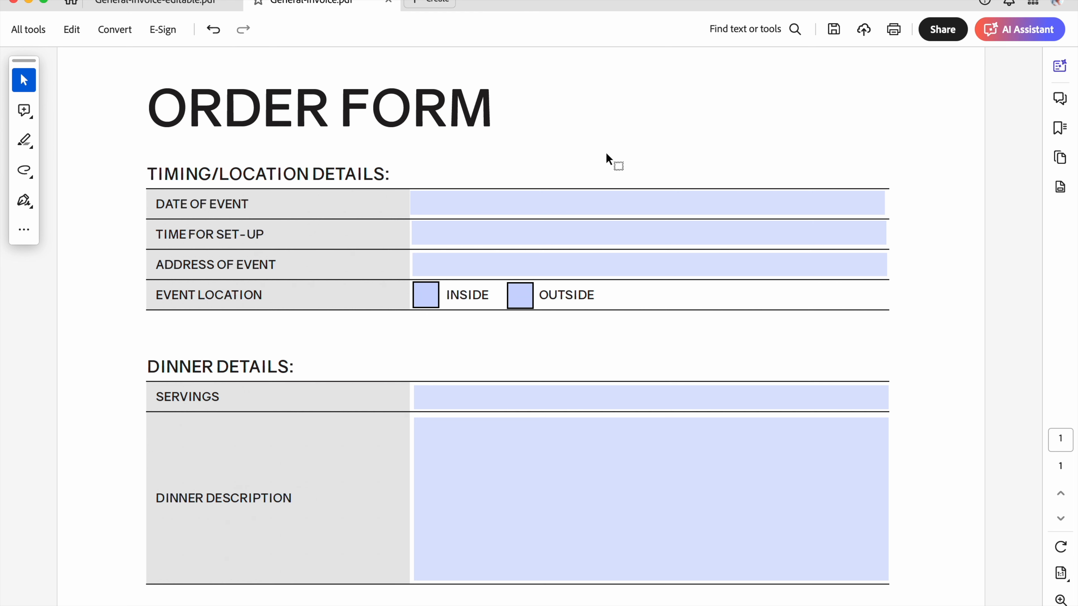
left_click(445, 263)
type("123")
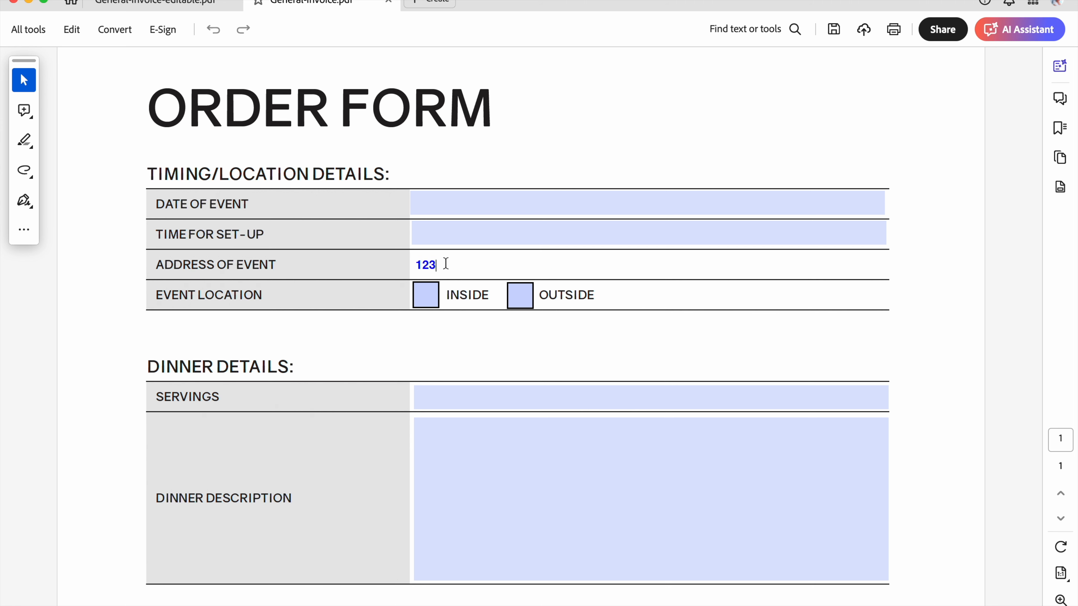
Complete the street address in the Address of Event field and enter 1000 for Servings.
type(" State St. Chicago, IL")
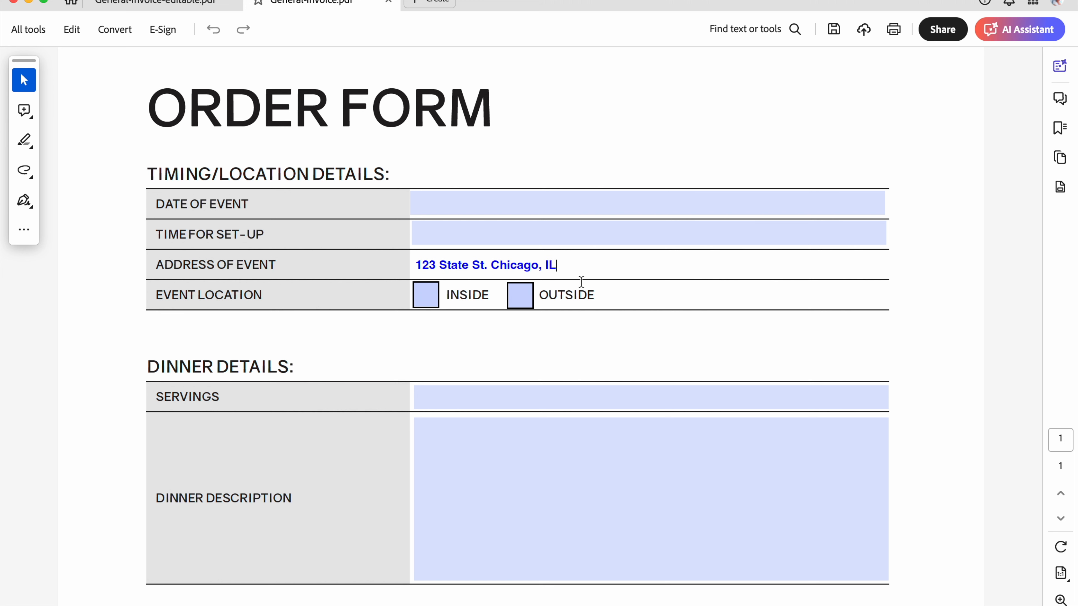
left_click(474, 393)
type("1000")
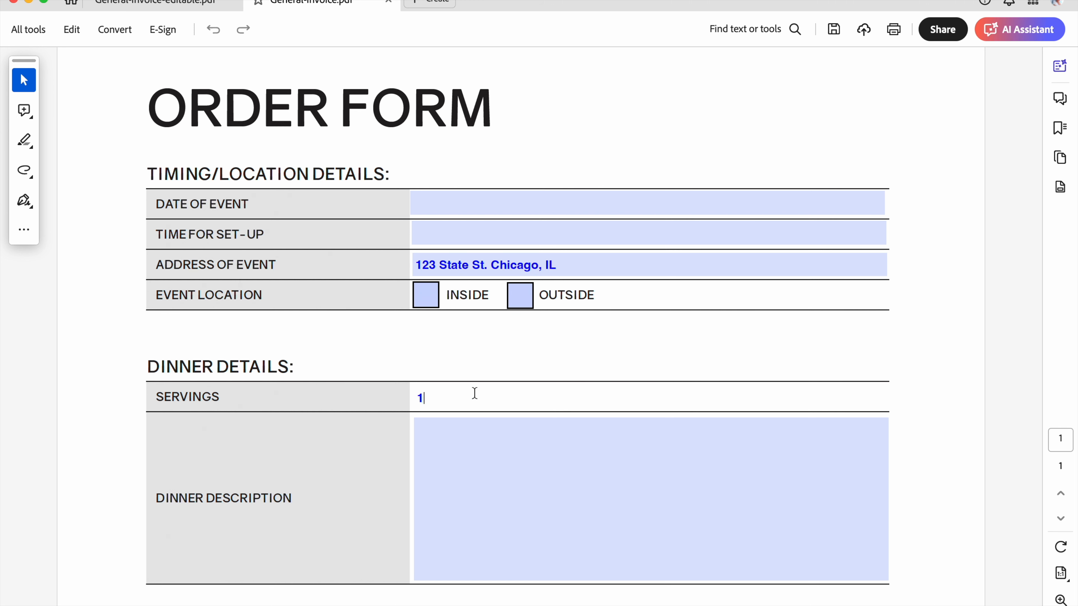
Test the Dinner Description field with repeated pasted text, replacing it with the long placeholder paragraph starting "It is a long established fact".
left_click(457, 441)
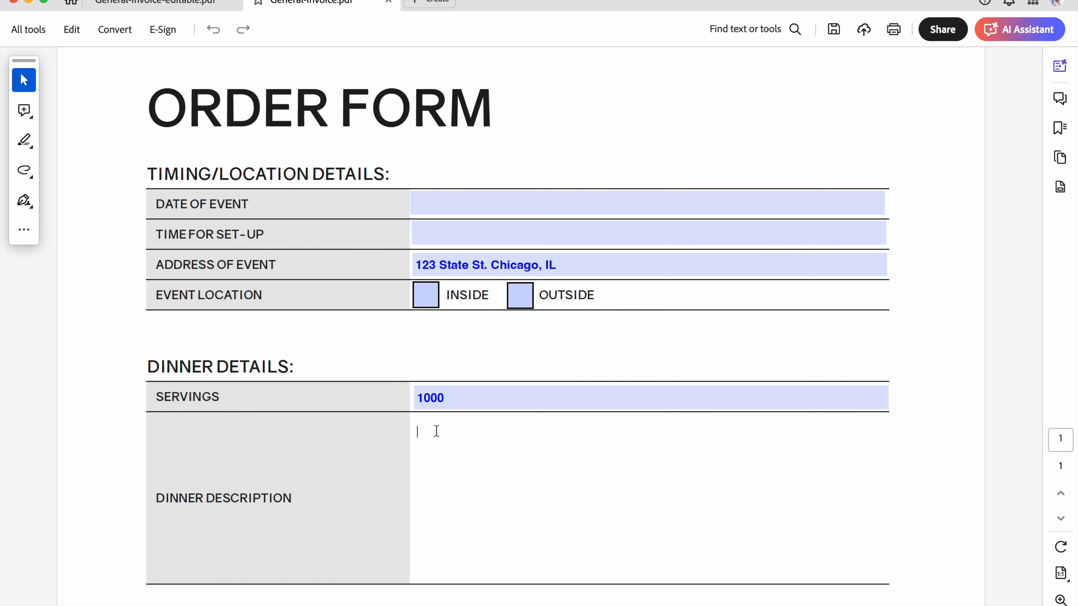
left_click_drag(567, 265, 445, 437)
key("super+v")
key("super+v")
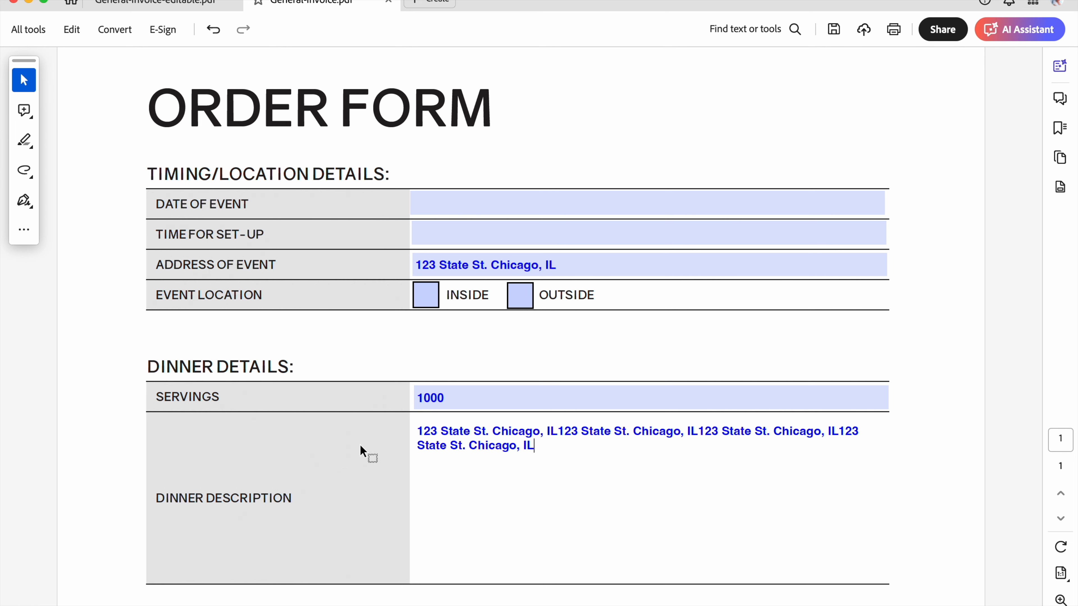
key("ctrl+a")
type("It is a long established fact that a reader will be distracted by the readable content of a page when looking at its layout. The point of using Lorem Ipsum is that it has a more-or-less normal distribution of letters, as opposed to using 'Content here, content here', making it look like readable English. Many desktop publishing packages and web page editors now use Lorem Ipsum as their default model text, and a search for 'lorem ipsum' will uncover many web sites still in their infancy. Various versions have evolved over the years, sometimes by accident, sometimes on purpose (injected humour and the like).")
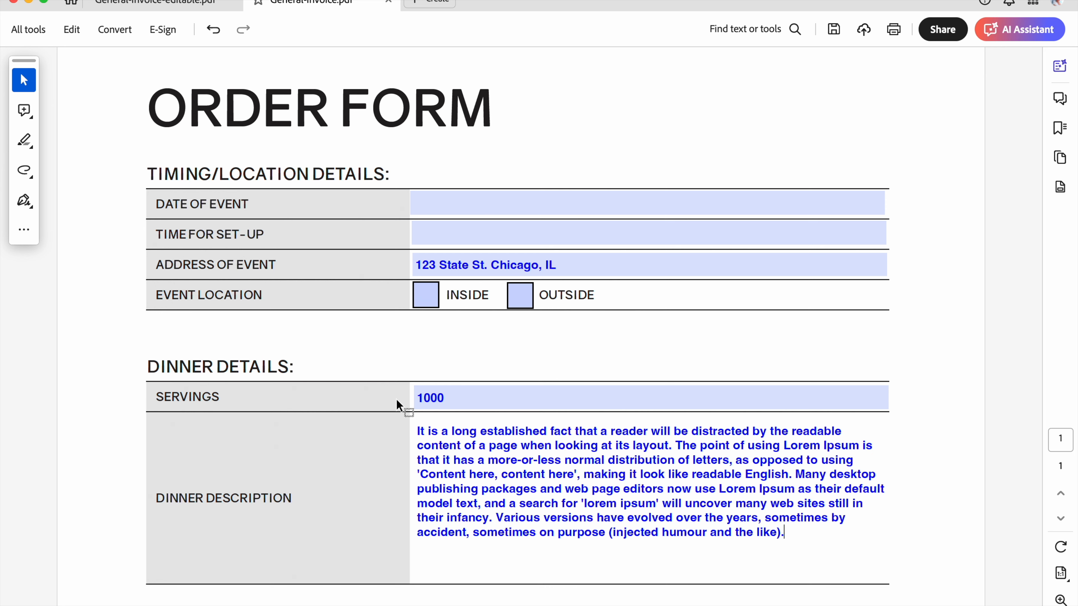
Fill in the billing details with $2000 for Dinner Price, $100 for Delivery Fee and $2100 for Total Due.
scroll(408, 369, "down", 5)
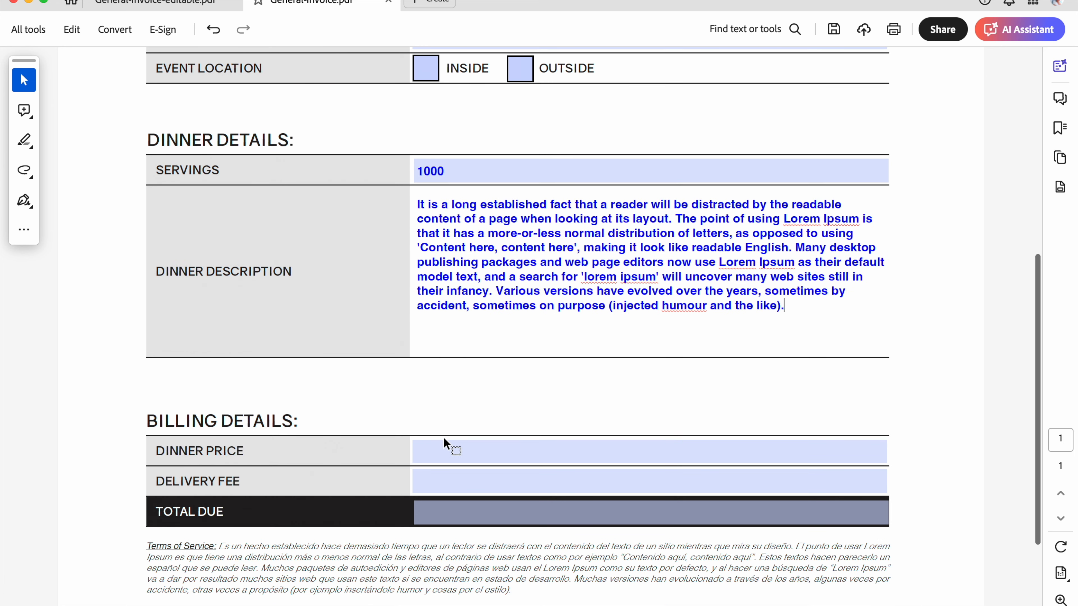
left_click(442, 450)
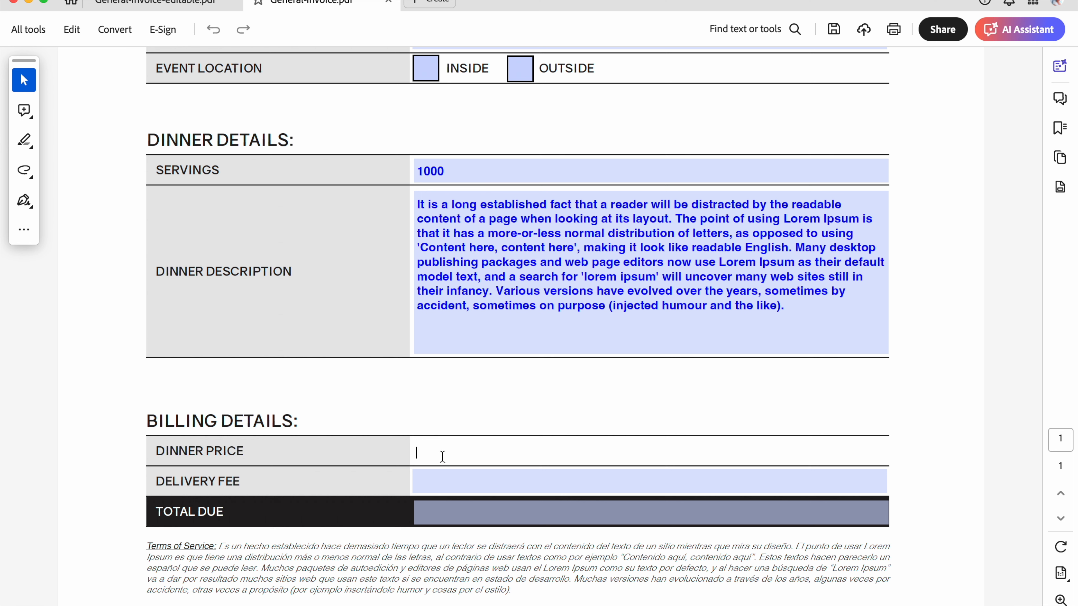
type("$2000")
left_click(442, 475)
type("$")
key("BackSpace")
type("$100")
left_click(444, 515)
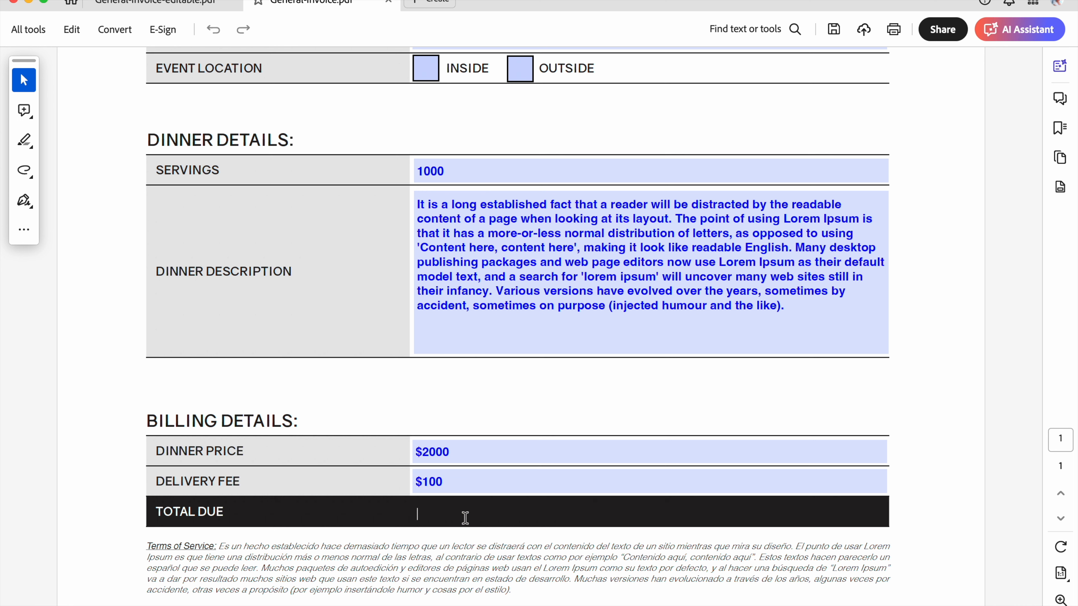
type("$2100")
Test both Event Location checkboxes, leaving only Inside checked.
scroll(577, 425, "up", 2)
scroll(576, 423, "up", 10)
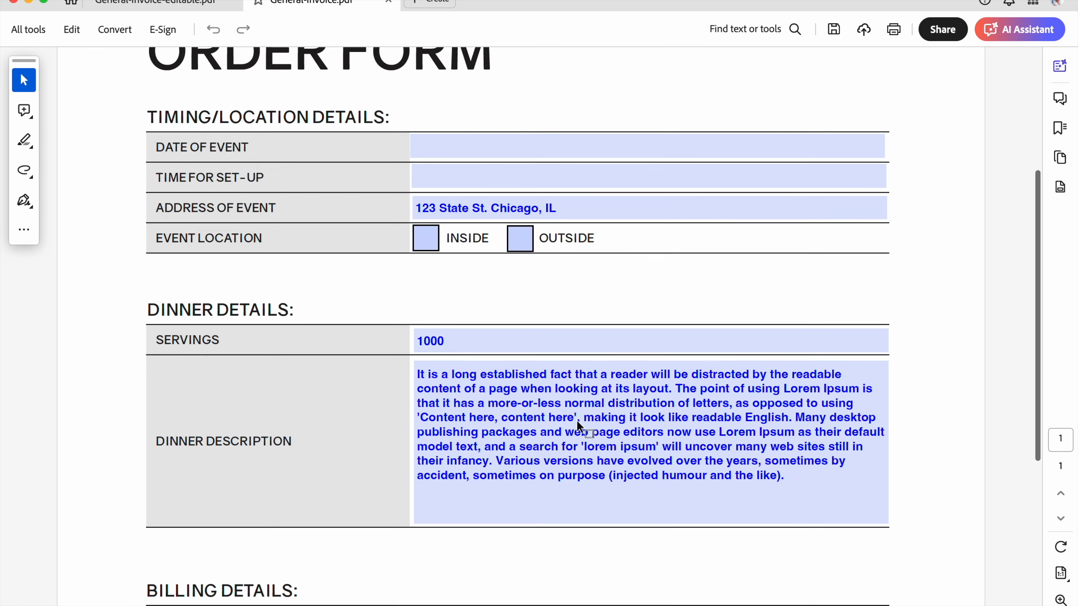
left_click(516, 317)
left_click(424, 319)
left_click(519, 315)
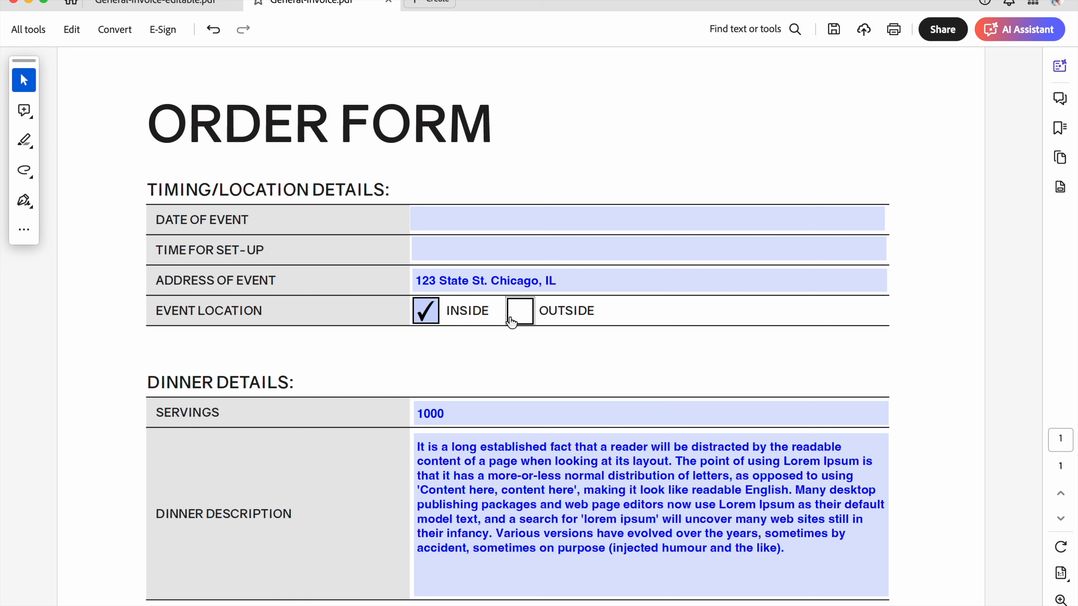
Test the Date of Event field with "Jan. 1st" and replace the Time for Set-Up text with "11am".
left_click(455, 218)
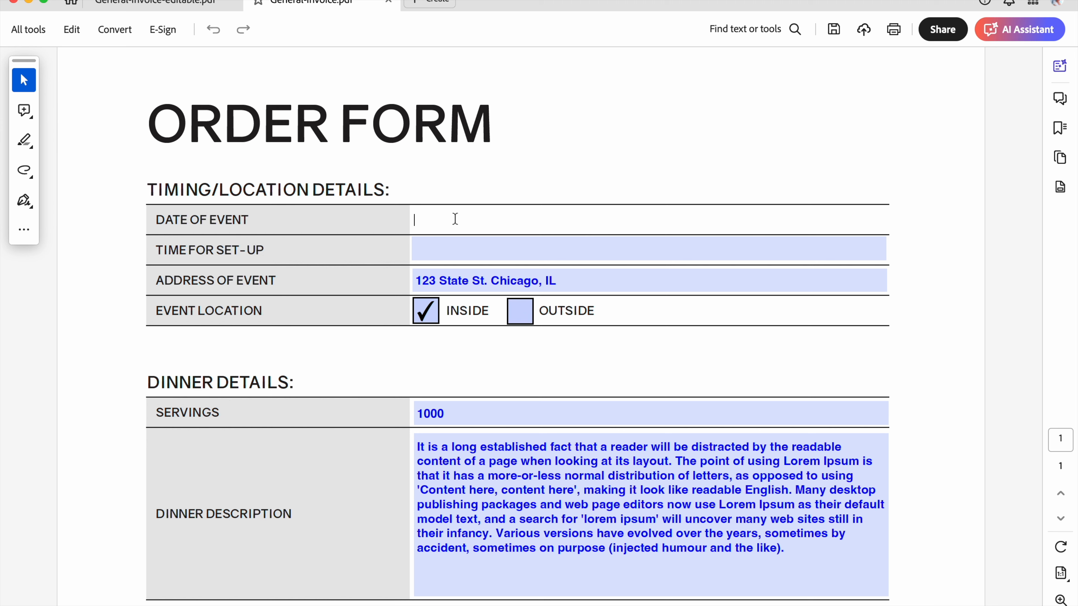
type("Jan. 1st")
left_click(505, 241)
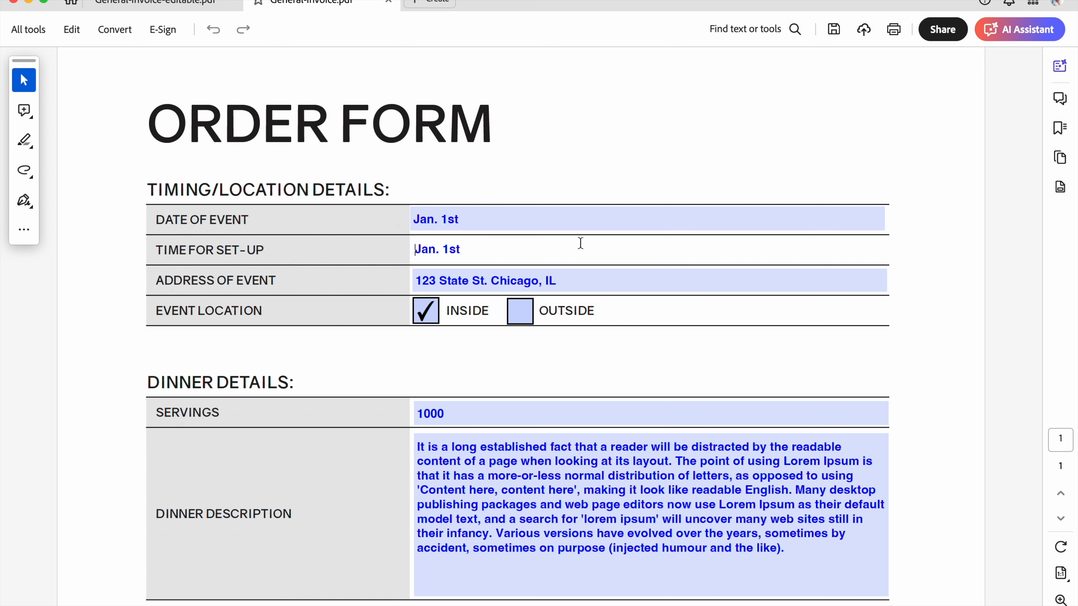
left_click_drag(478, 250, 394, 257)
type("11am")
left_click(724, 166)
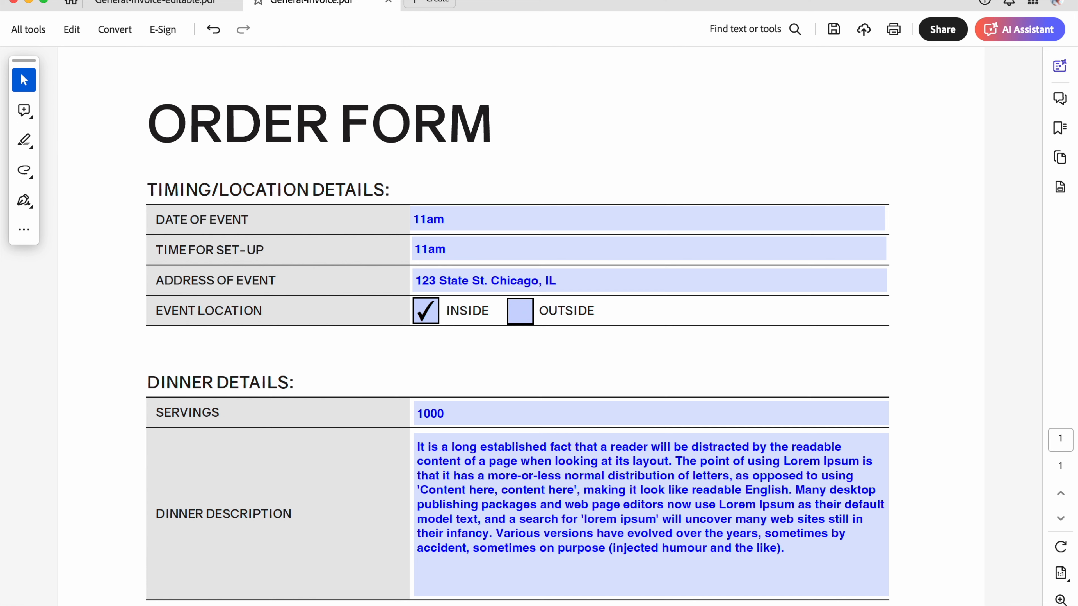
Clear all the entries from the form.
left_click(132, 0)
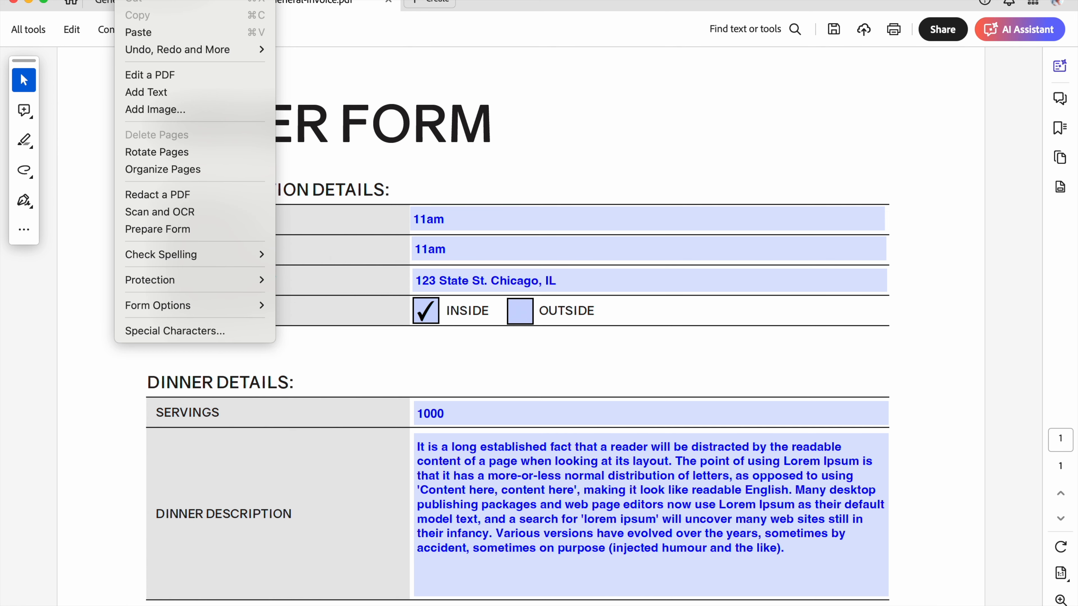
mouse_move(196, 308)
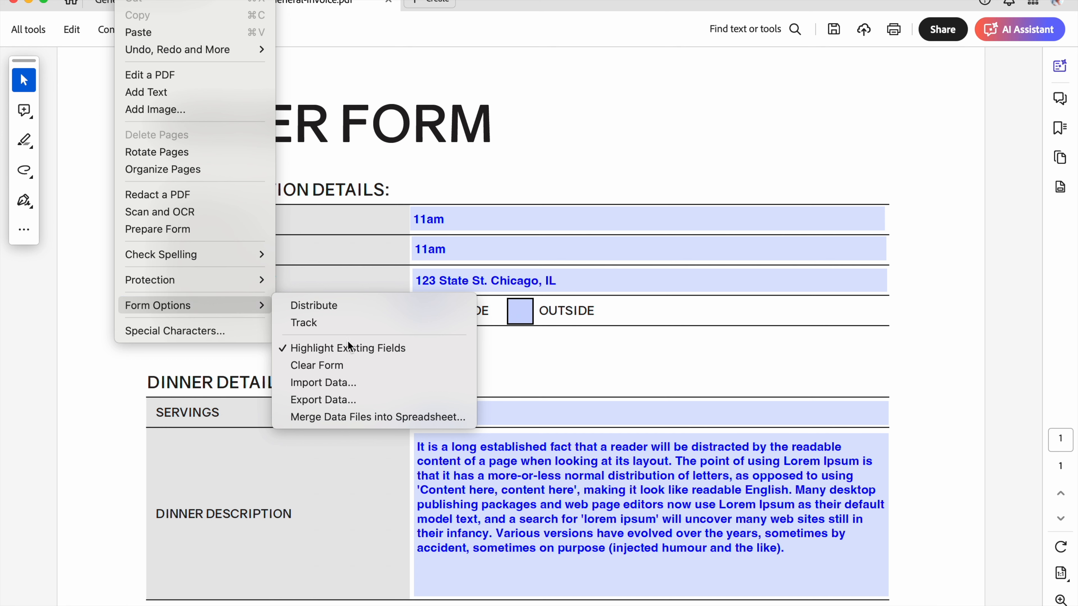
left_click(350, 364)
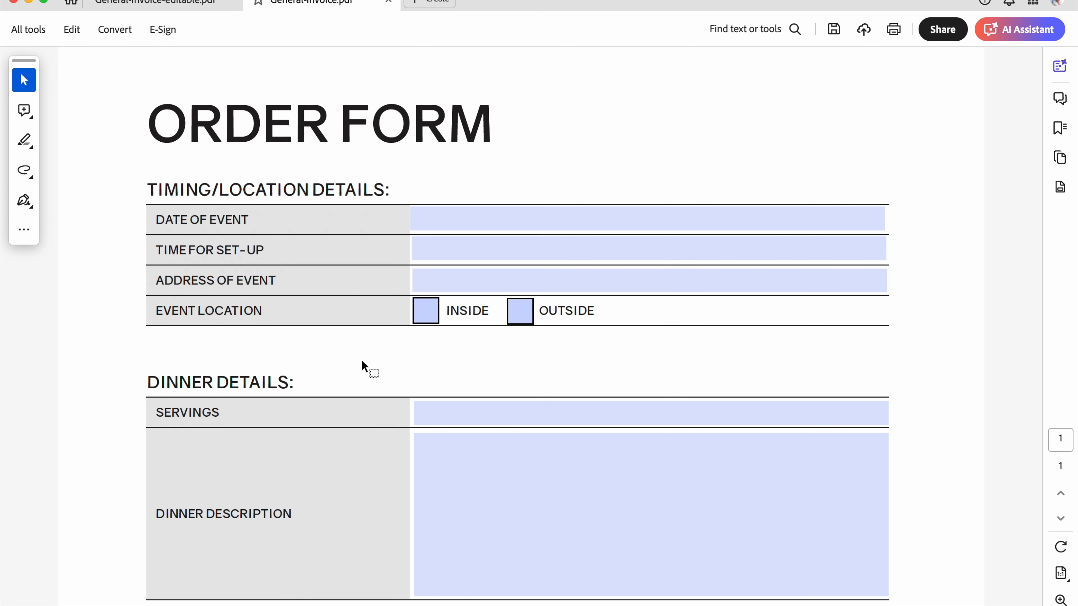
Reopen the order form for form preparation and hide the list of fields.
left_click(30, 30)
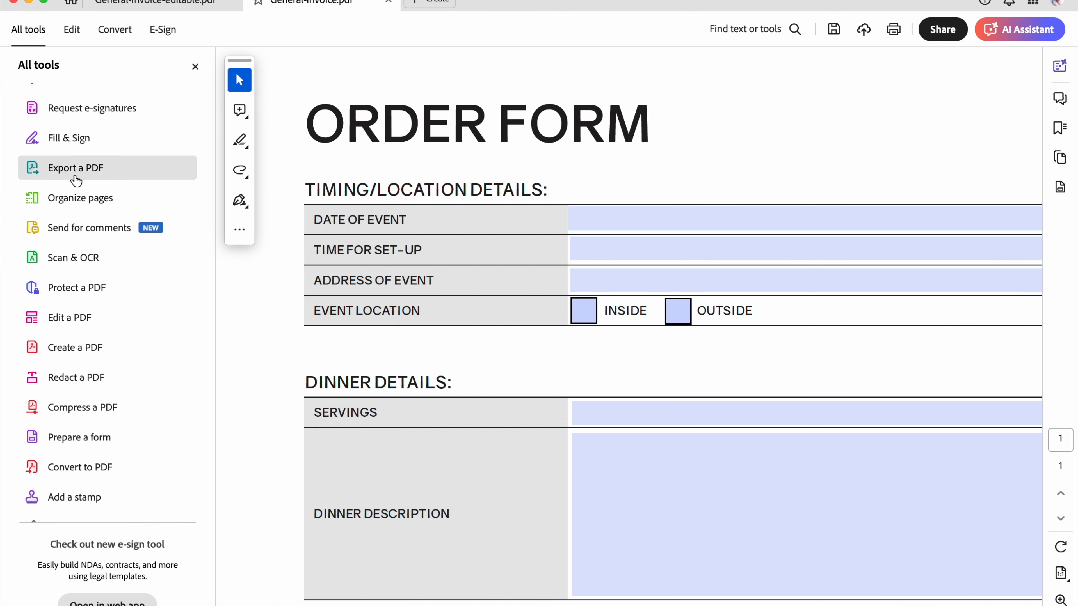
scroll(87, 230, "down", 1)
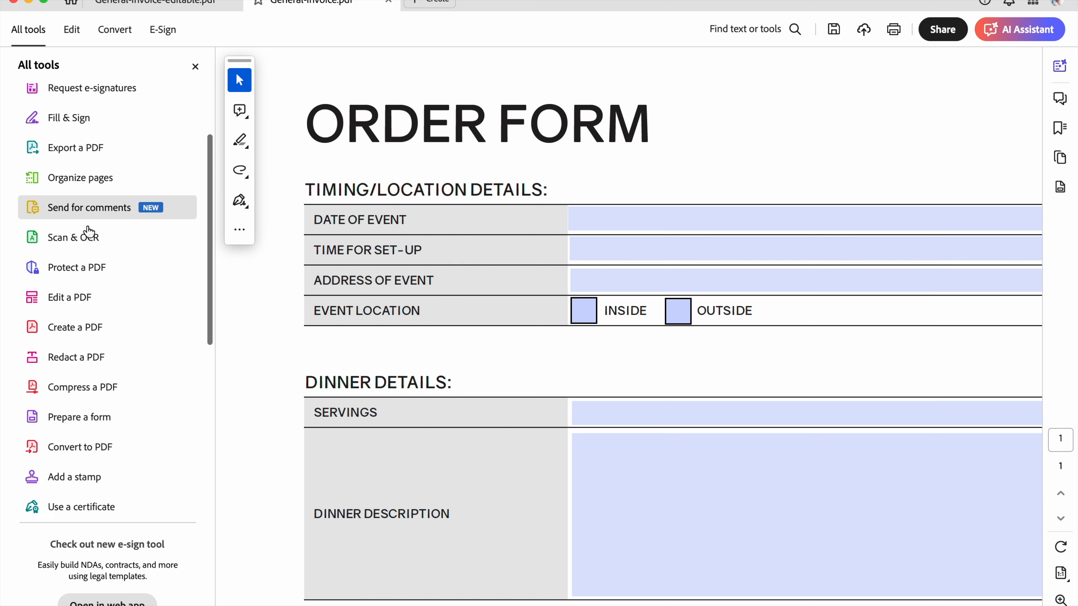
scroll(88, 231, "down", 2)
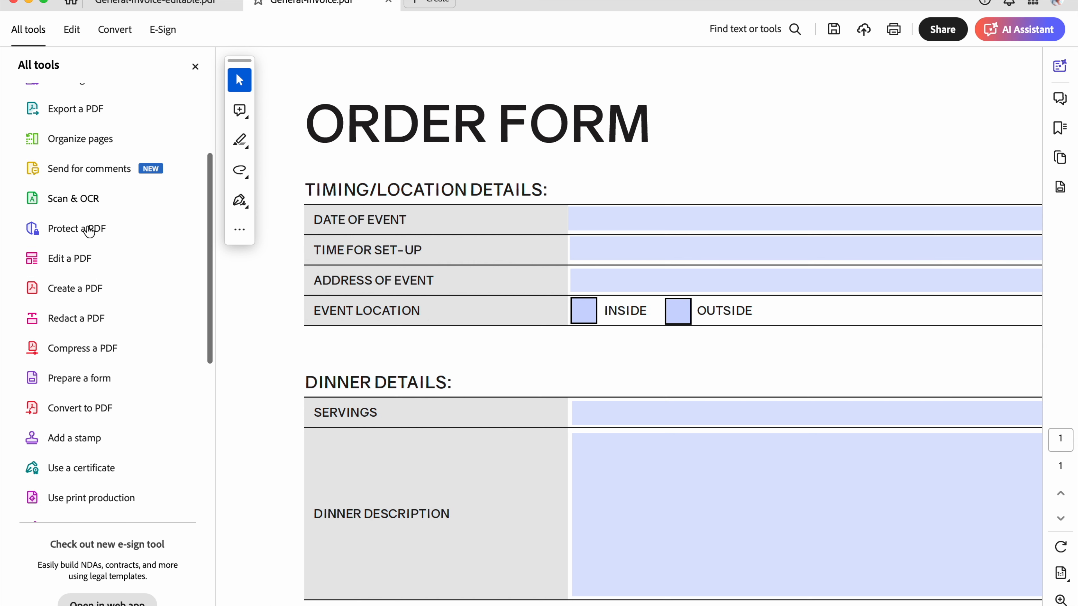
left_click(90, 379)
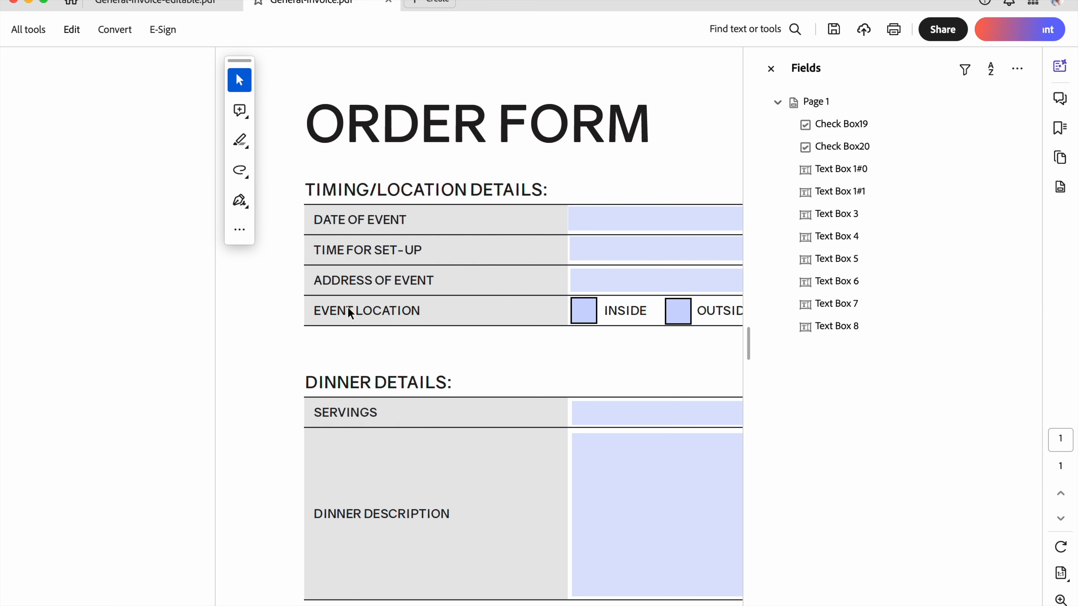
left_click(771, 69)
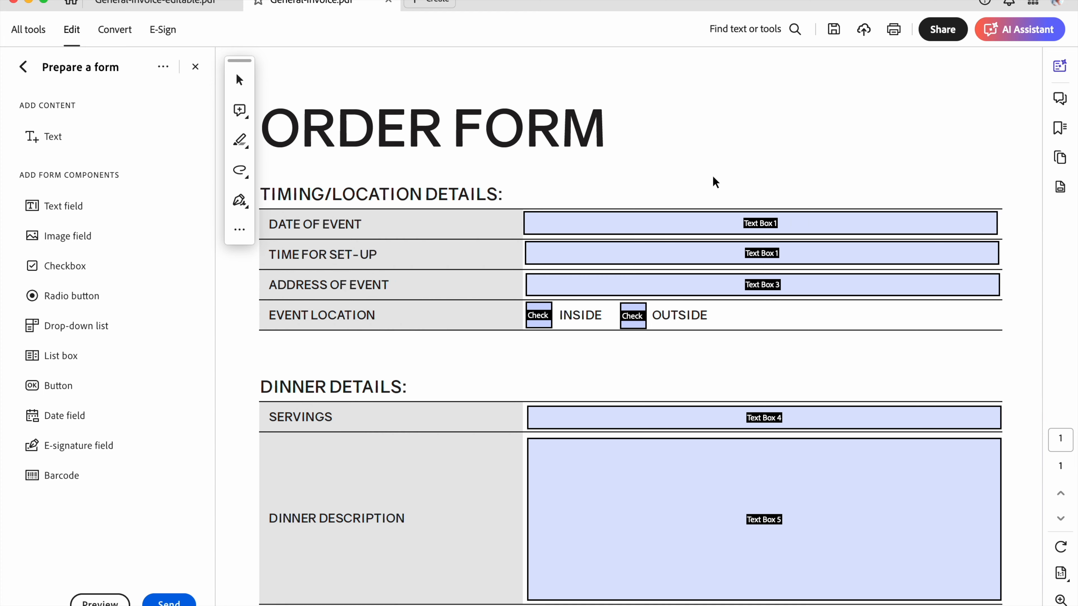
Rename the Time for Set-Up text field as "Text Box 2" and close its properties.
left_click(734, 256)
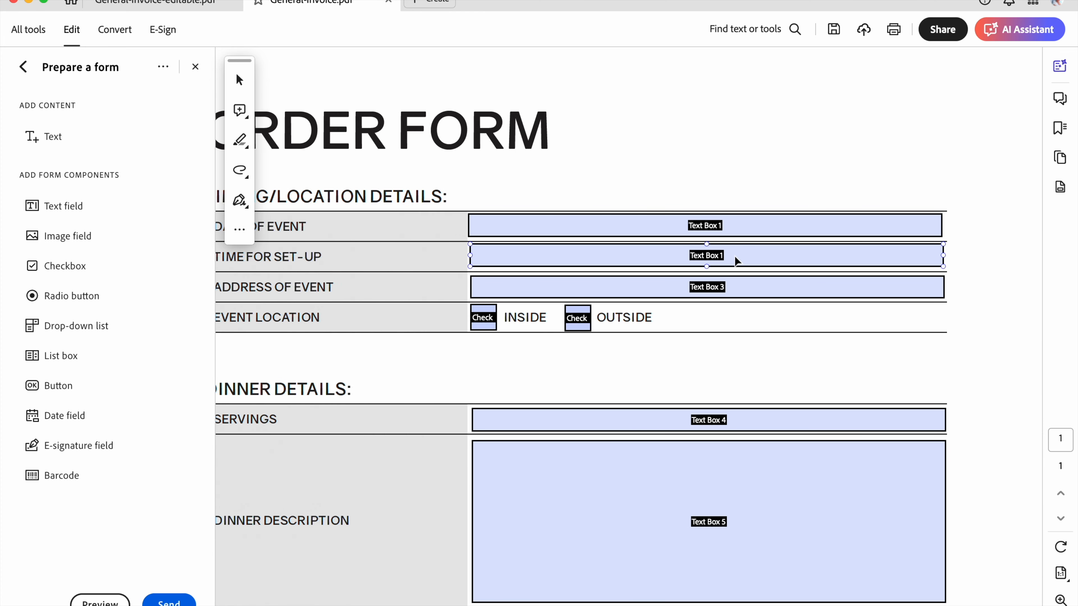
double_click(737, 260)
left_click(82, 70)
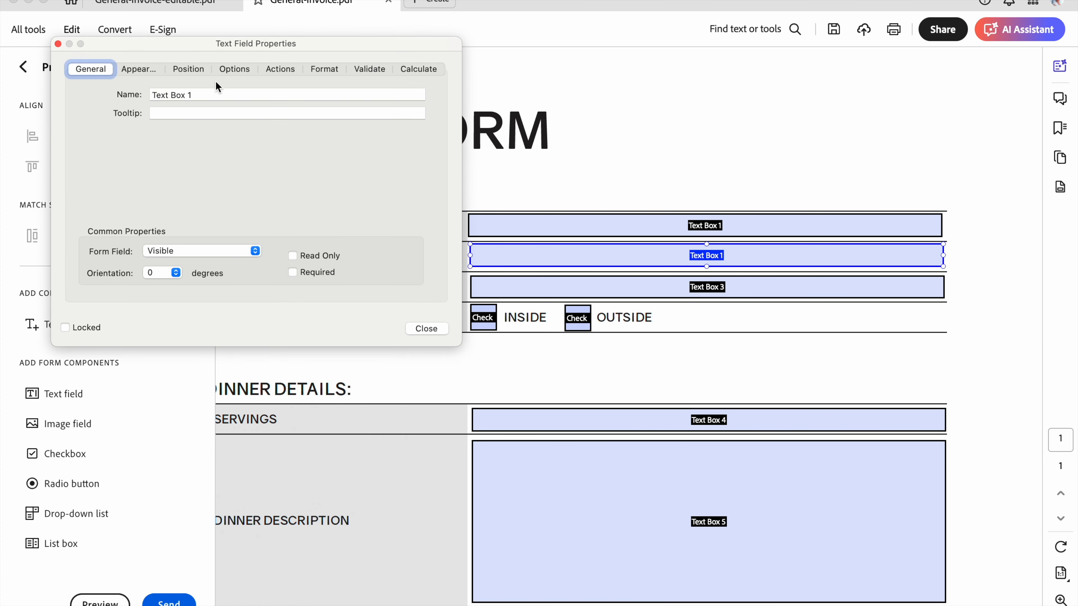
left_click(200, 96)
key("BackSpace")
type("2")
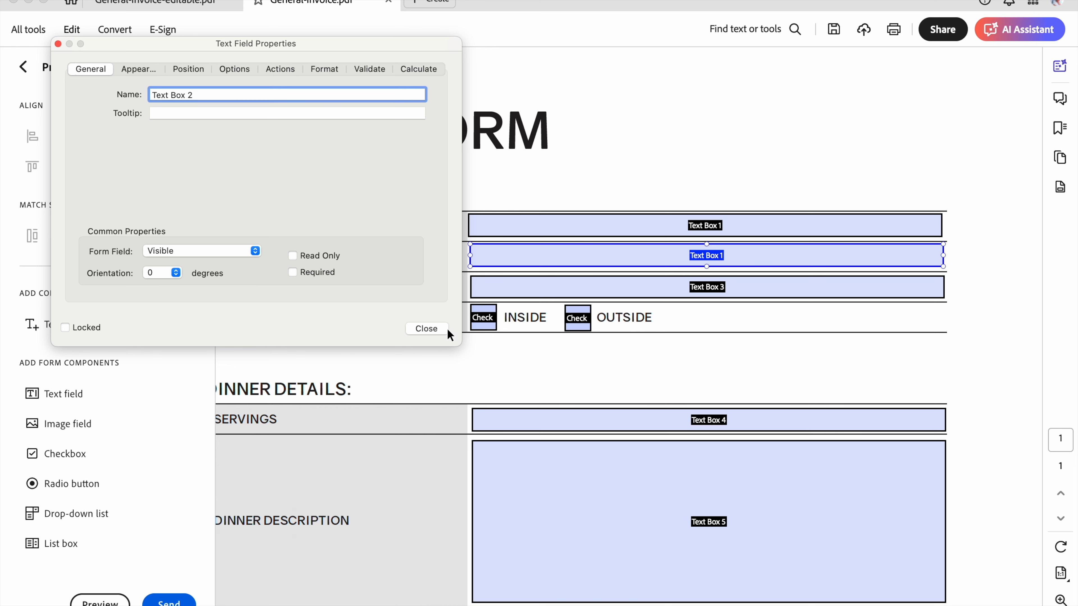
left_click(427, 329)
left_click(618, 178)
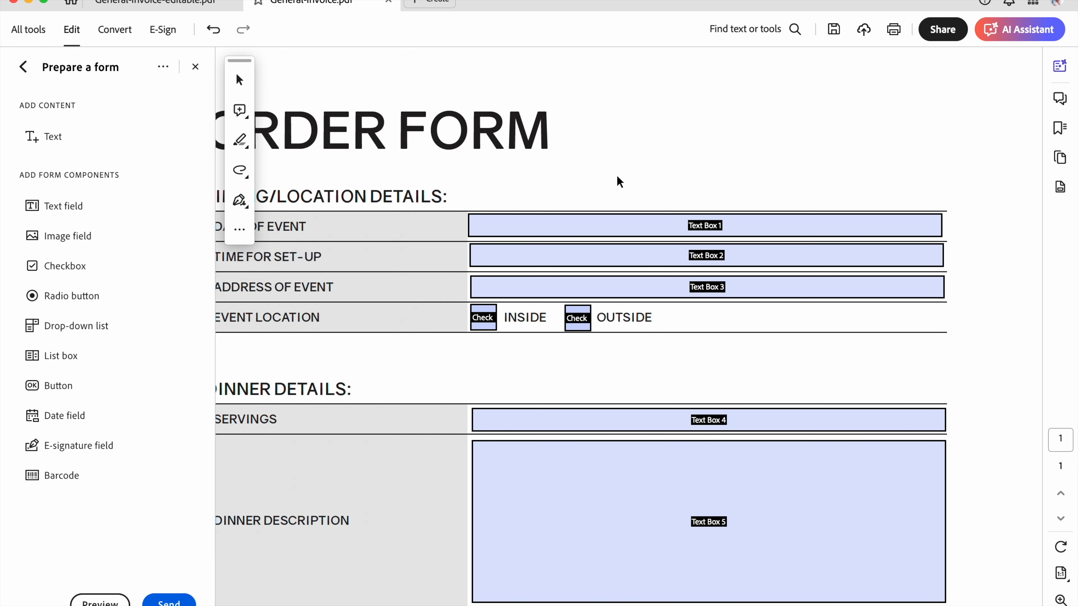
Check that the Inside and Outside checkboxes have different names.
left_click(547, 330)
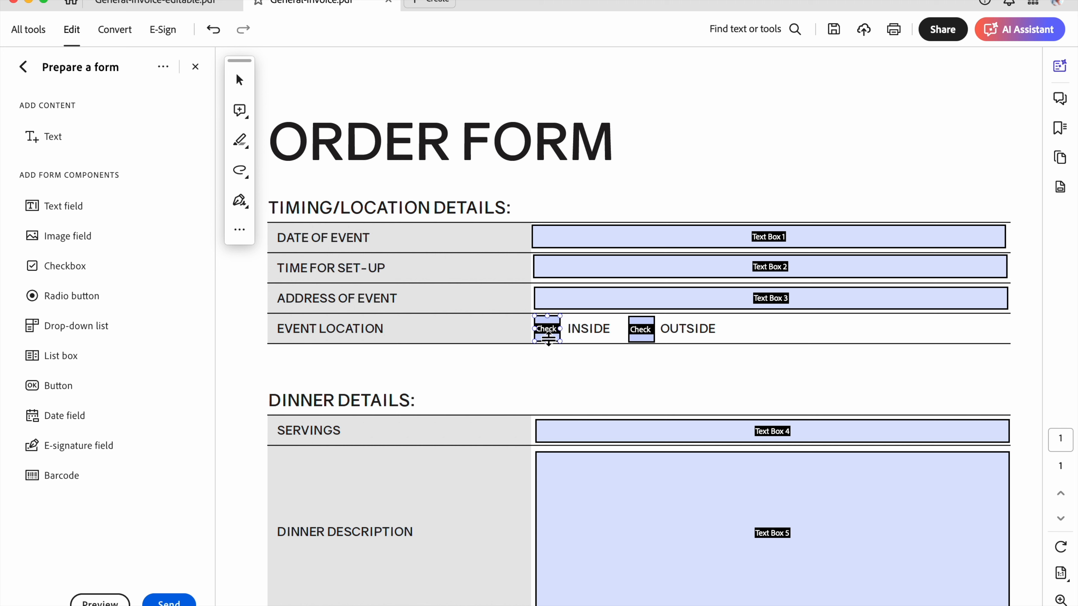
left_click(640, 329)
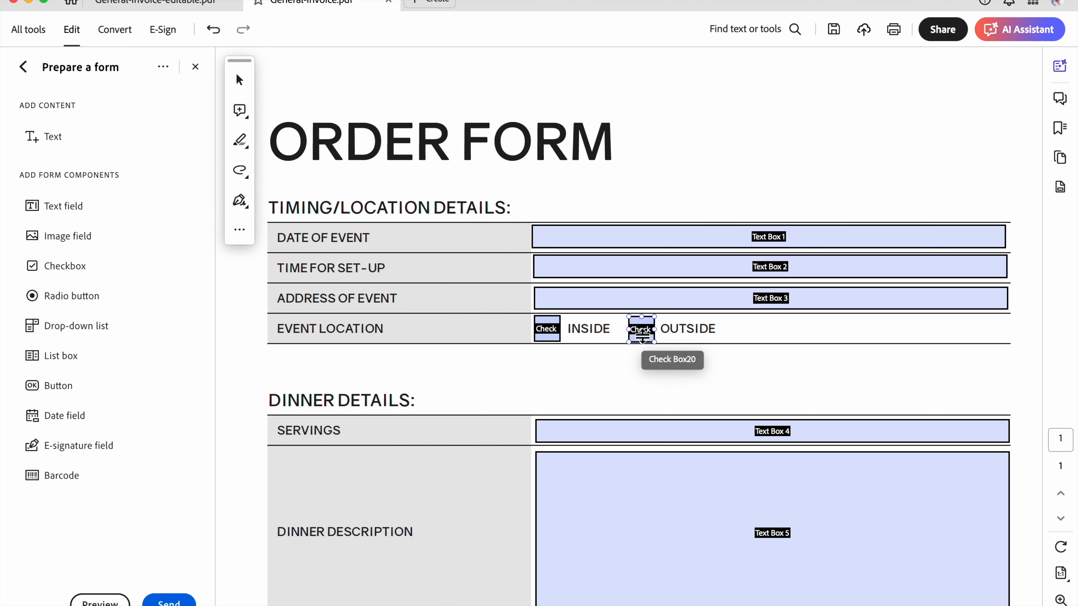
left_click(668, 365)
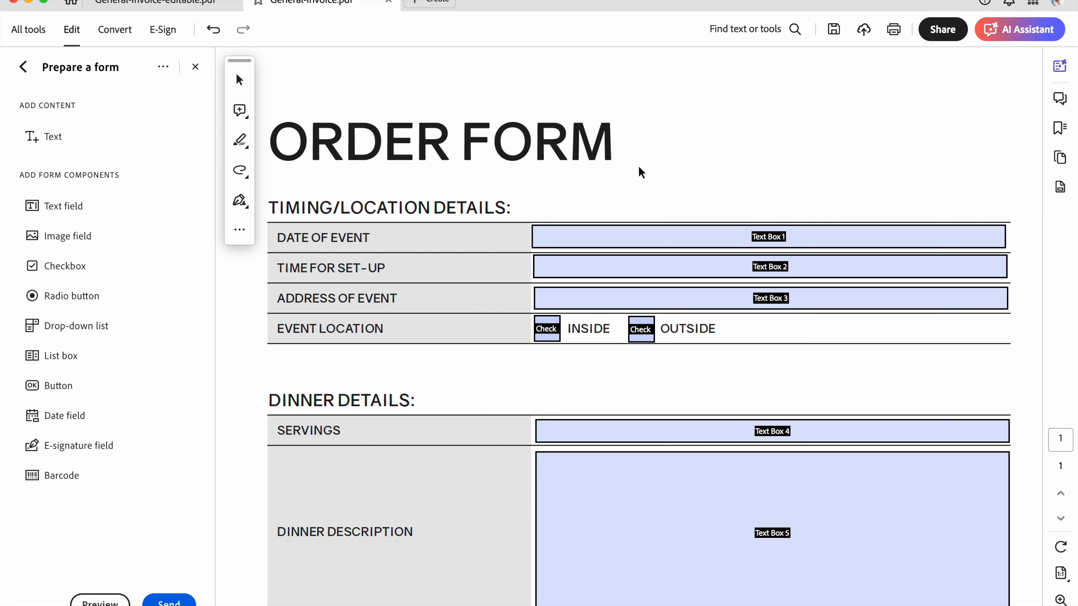
Exit form preparation and look over the fillable order form.
left_click(196, 67)
scroll(435, 113, "up", 2)
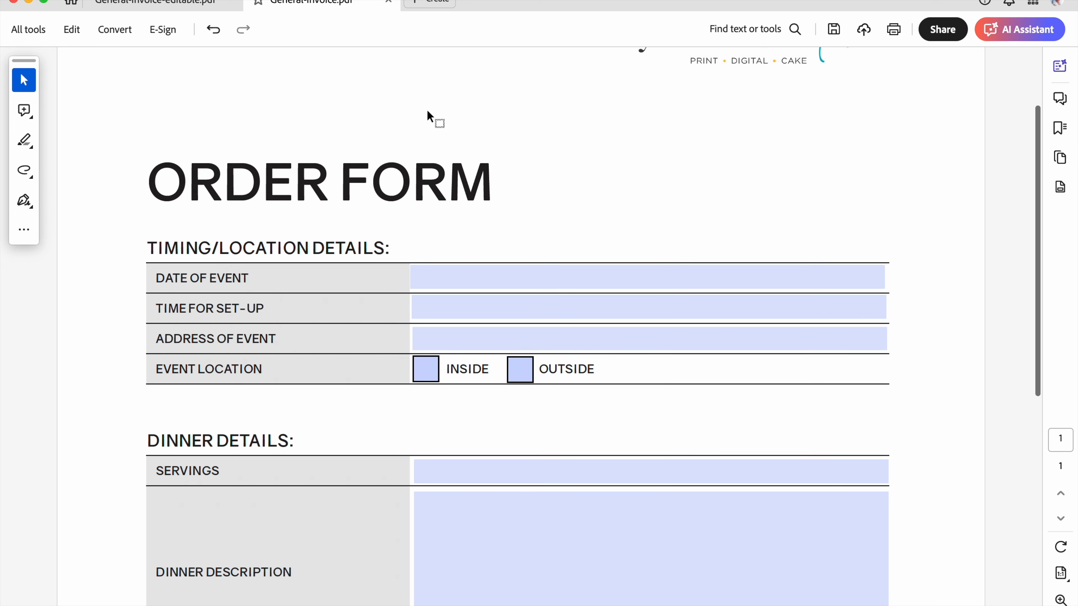
scroll(492, 148, "down", 2)
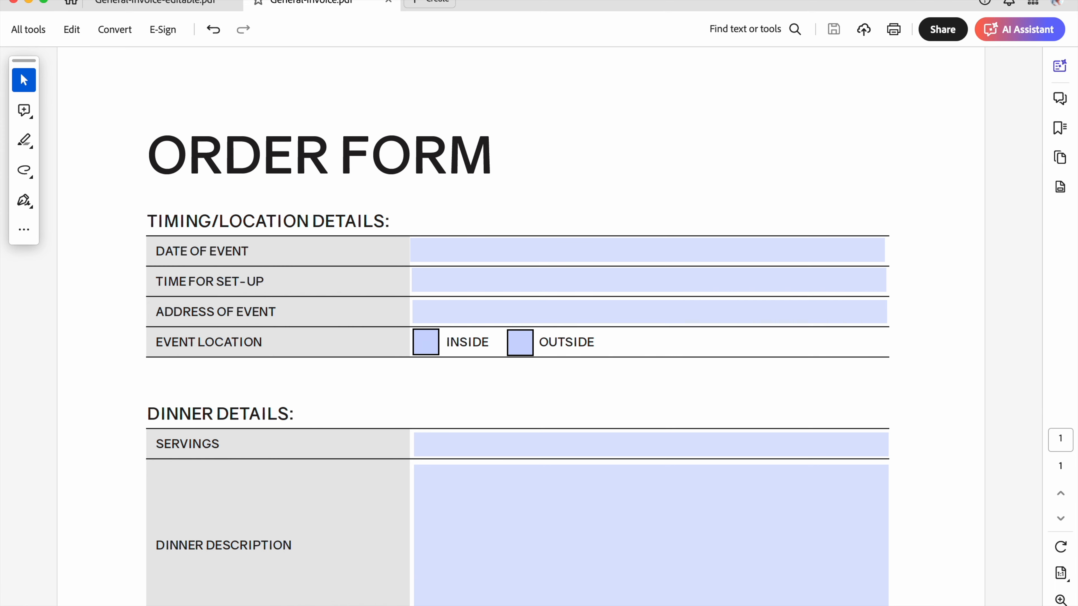
Save a copy of the form as General-Invoice-edit in the General-Invoice folder.
left_click(102, 0)
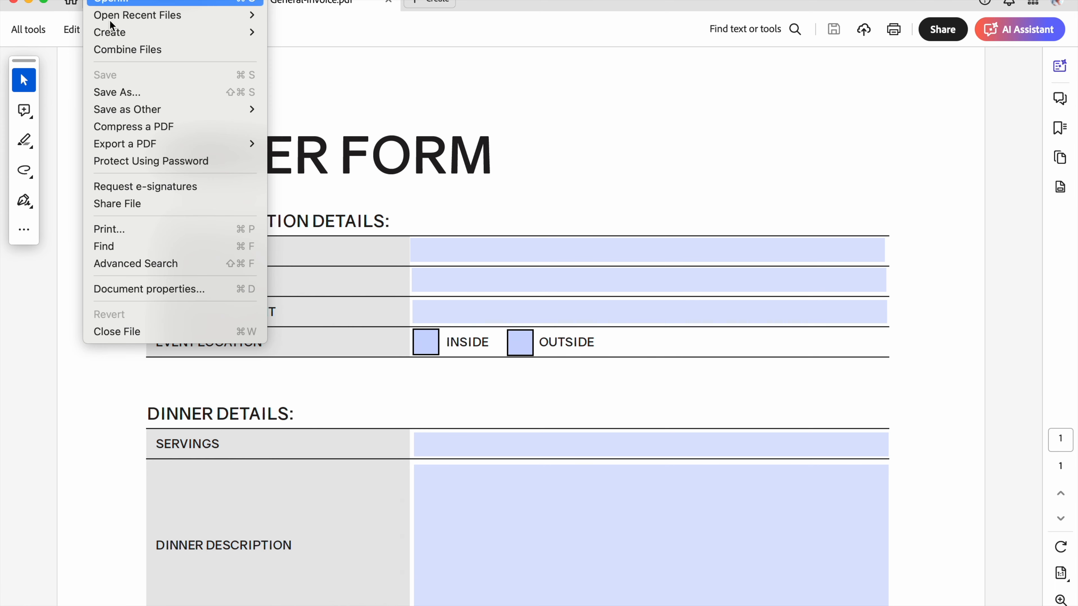
left_click(123, 92)
left_click(597, 70)
type("-edit")
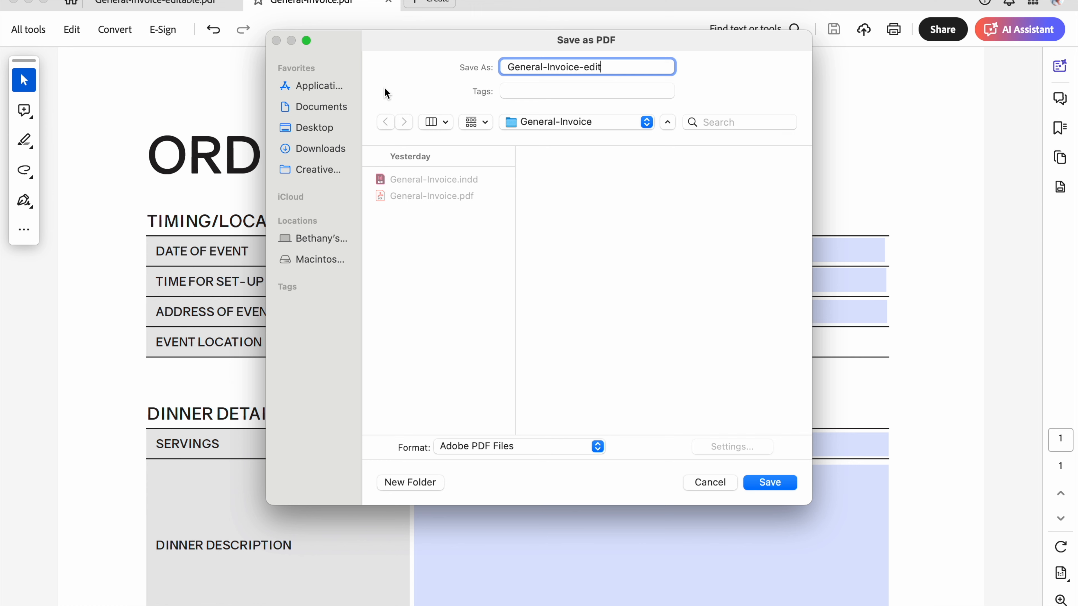
left_click(764, 482)
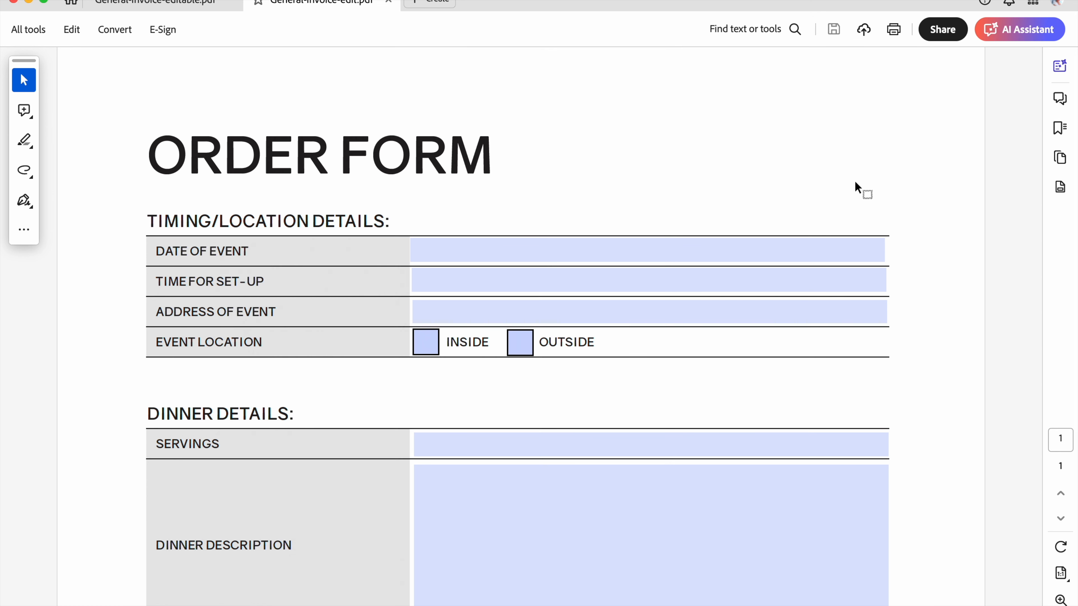